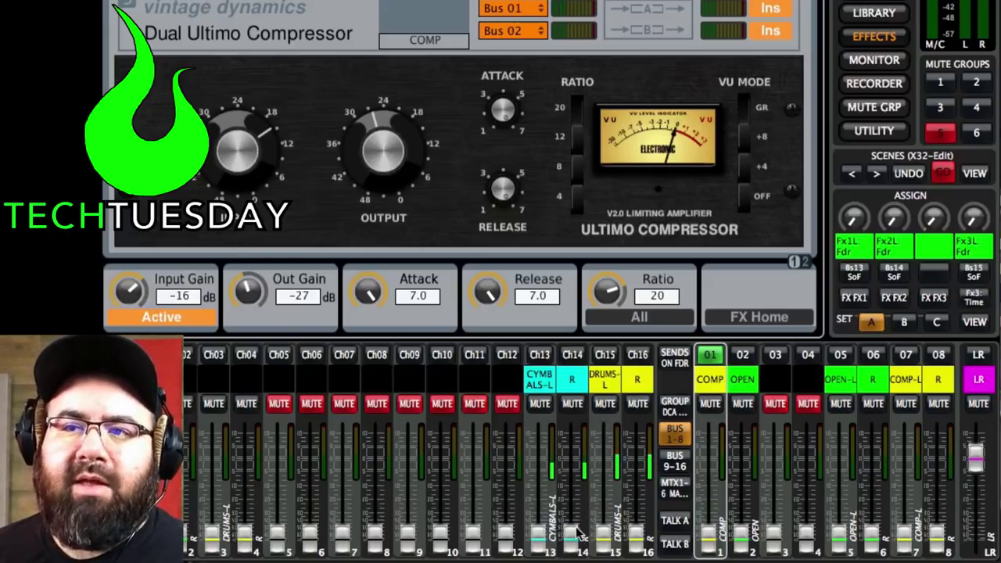
left_click_drag(574, 540, 558, 555)
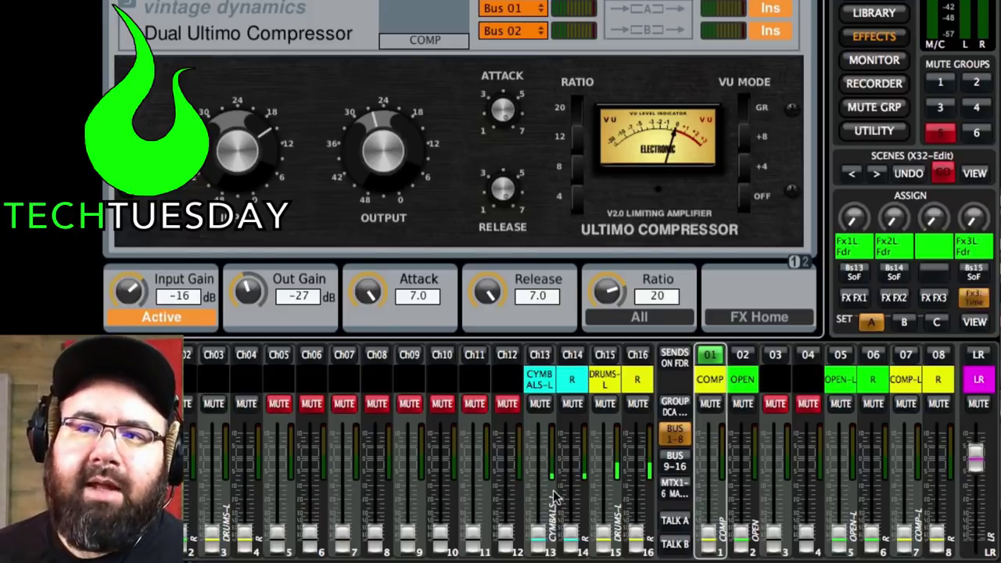
left_click(603, 378)
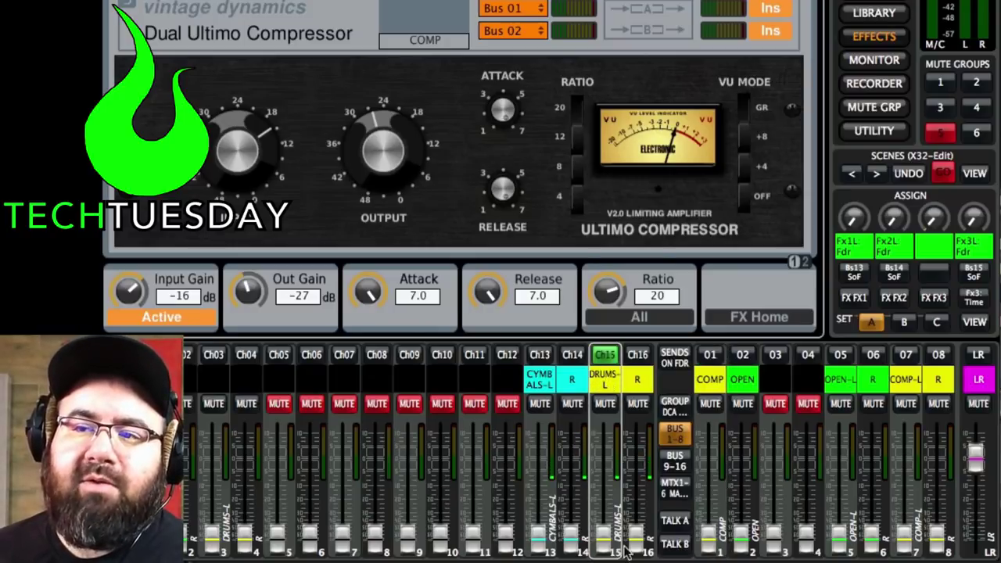
mouse_move(636, 533)
left_mouse_down()
mouse_move(641, 458)
mouse_move(635, 538)
left_mouse_up()
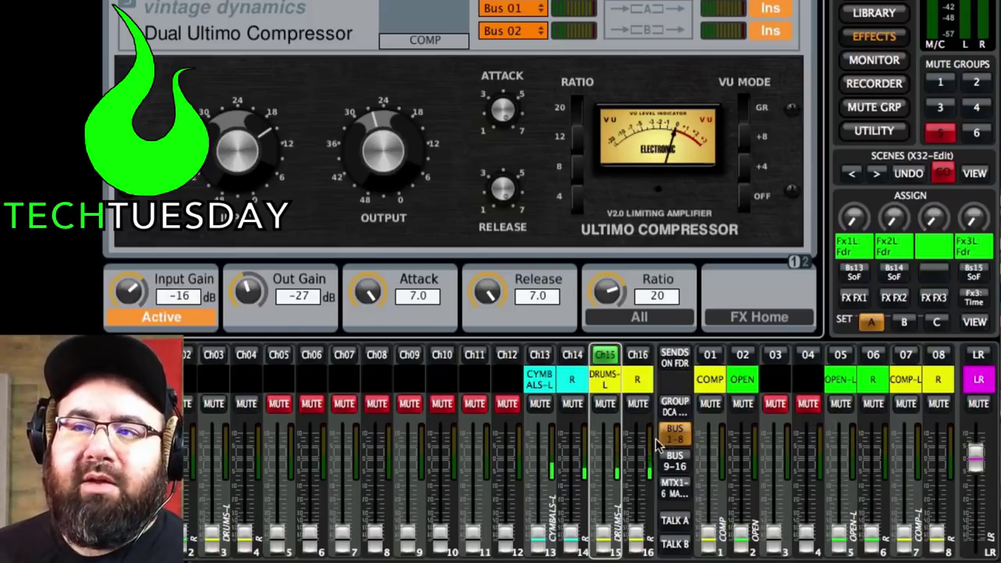
Step: Select the COMP bus and raise the cymbals and drums channel faders to unity
left_click(713, 388)
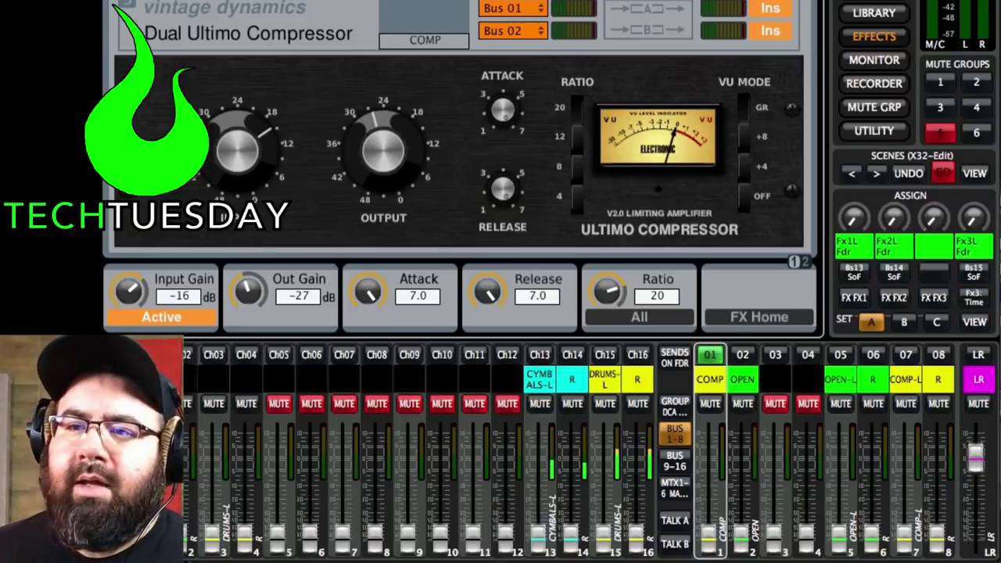
left_click_drag(580, 547, 575, 457)
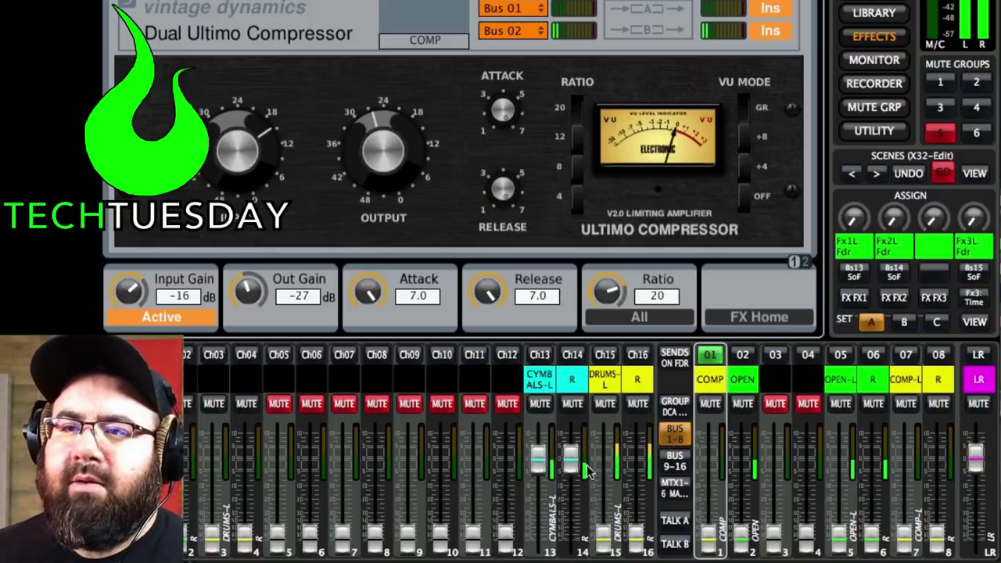
left_click_drag(604, 538, 604, 461)
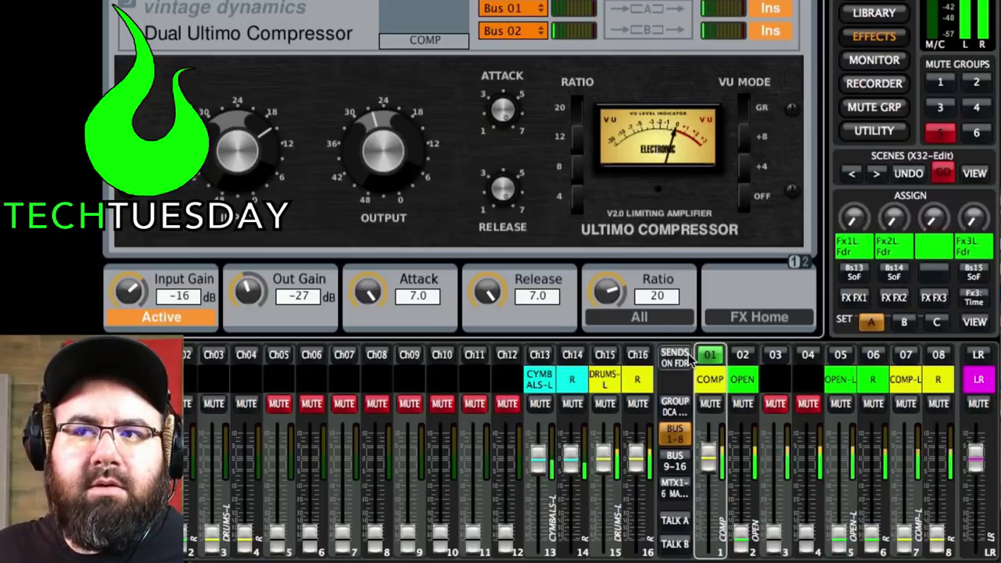
Step: Mute the cymbals and drums channels and pull the COMP bus fader fully down
left_click(604, 403)
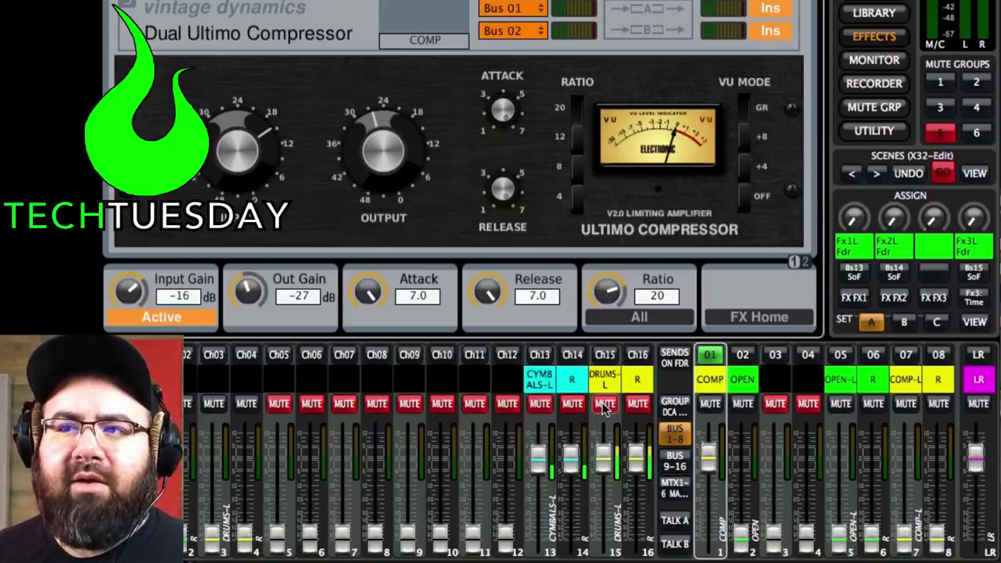
left_click_drag(708, 457, 708, 541)
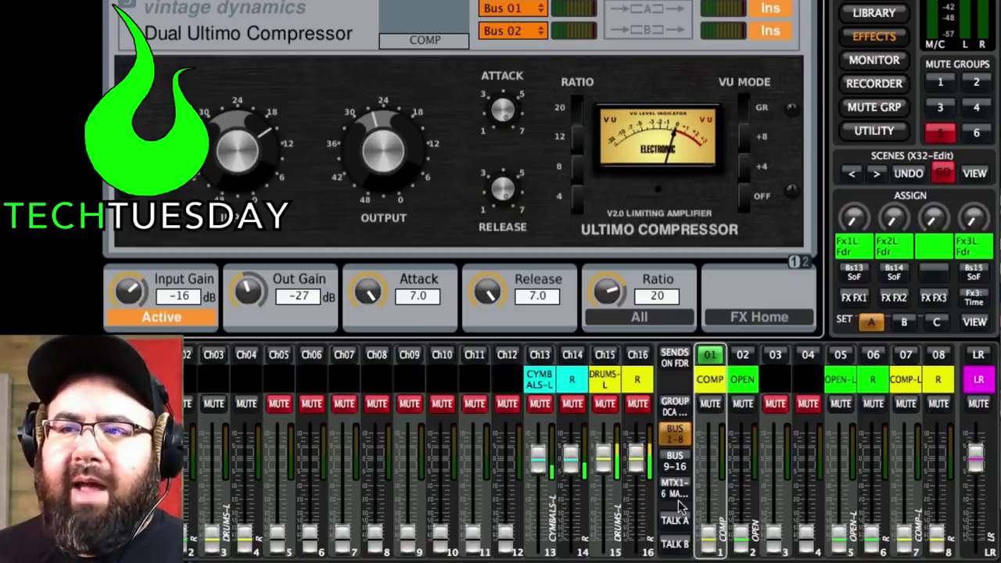
Step: Unmute the cymbals and drums channels and blend in the COMP bus by raising its fader to just above unity
left_click(572, 404)
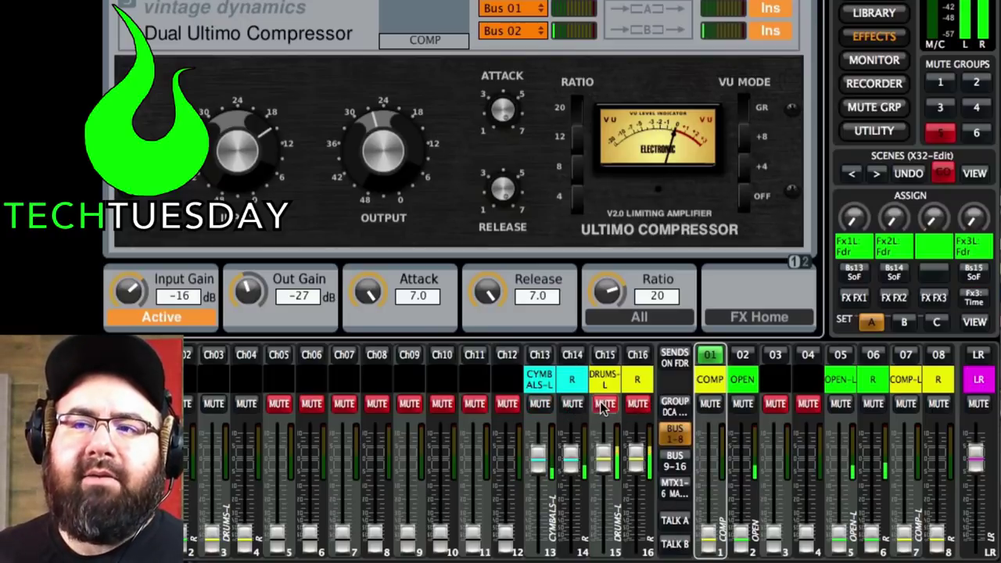
left_click(605, 404)
left_click_drag(707, 536, 709, 456)
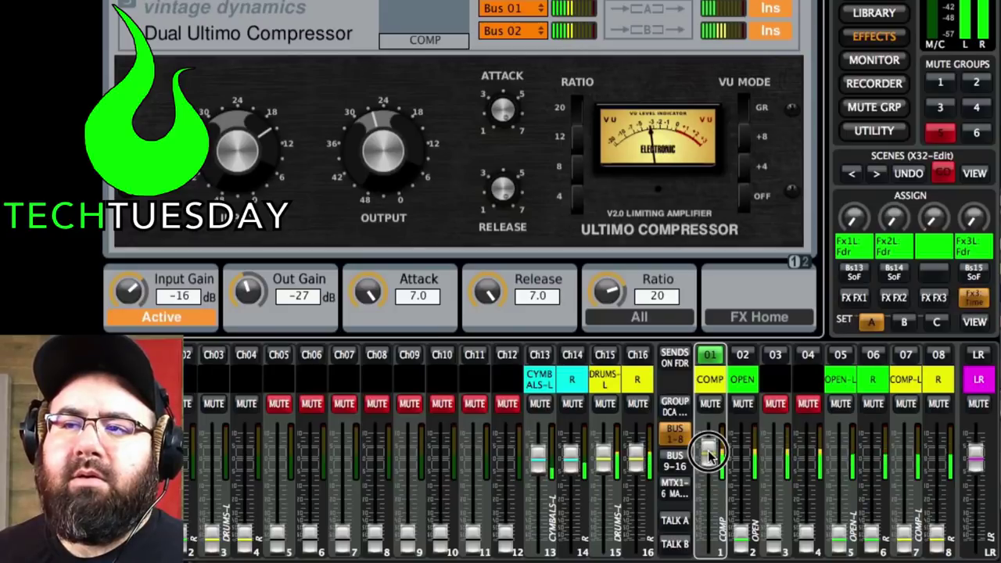
mouse_move(709, 455)
left_mouse_down()
mouse_move(689, 550)
mouse_move(705, 460)
left_mouse_up()
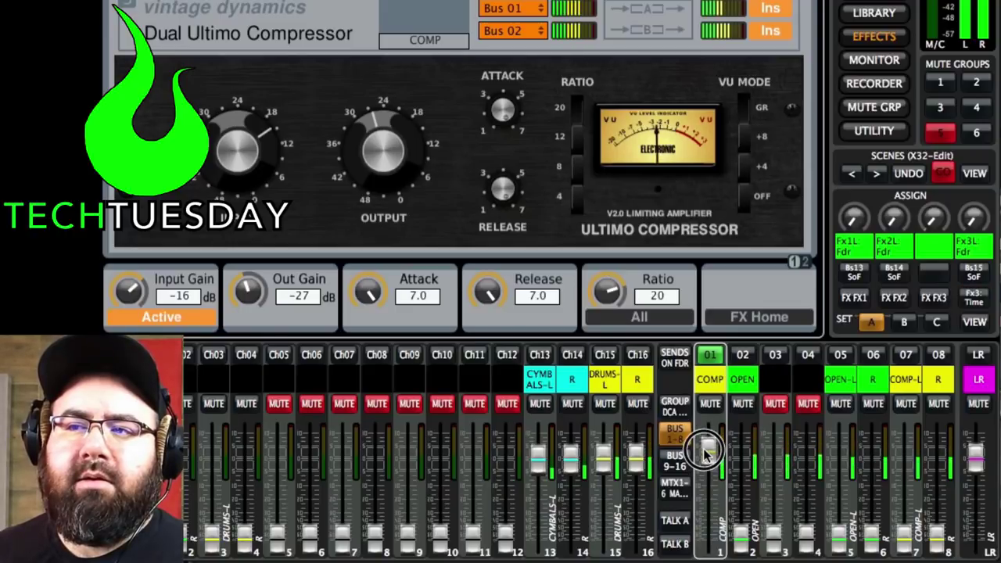
Step: Lower the COMP bus fader all the way and mute the stereo cymbals and drums channels again
left_click_drag(705, 453, 703, 537)
left_click(637, 402)
left_click(604, 402)
left_click(573, 402)
left_click(539, 403)
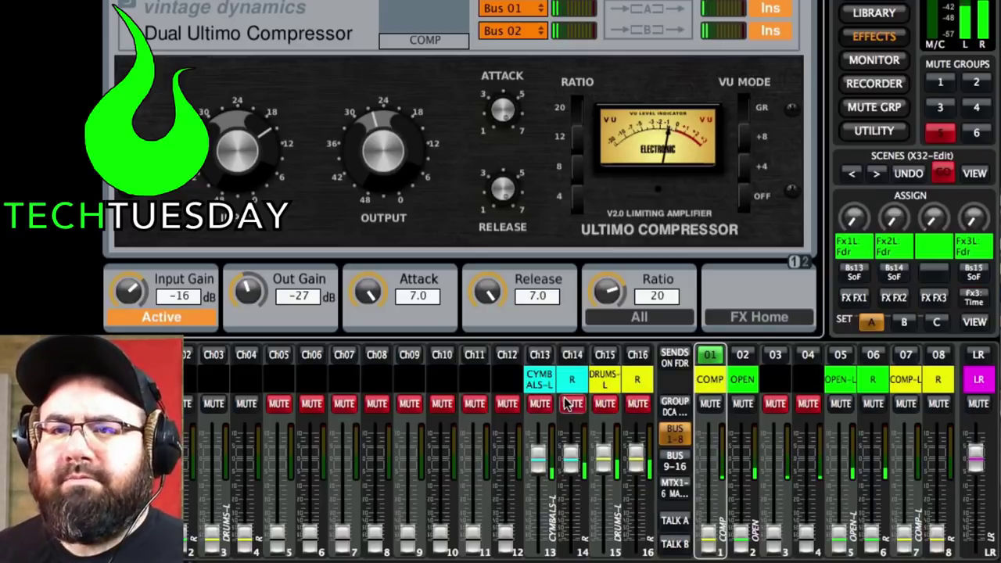
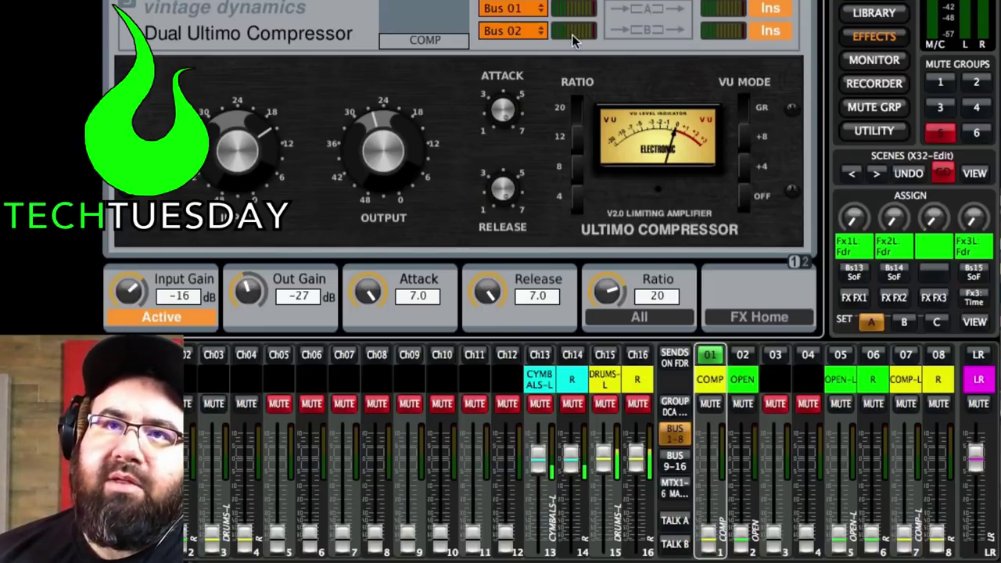
Step: Switch off the insert effect on the COMP bus
left_click(772, 11)
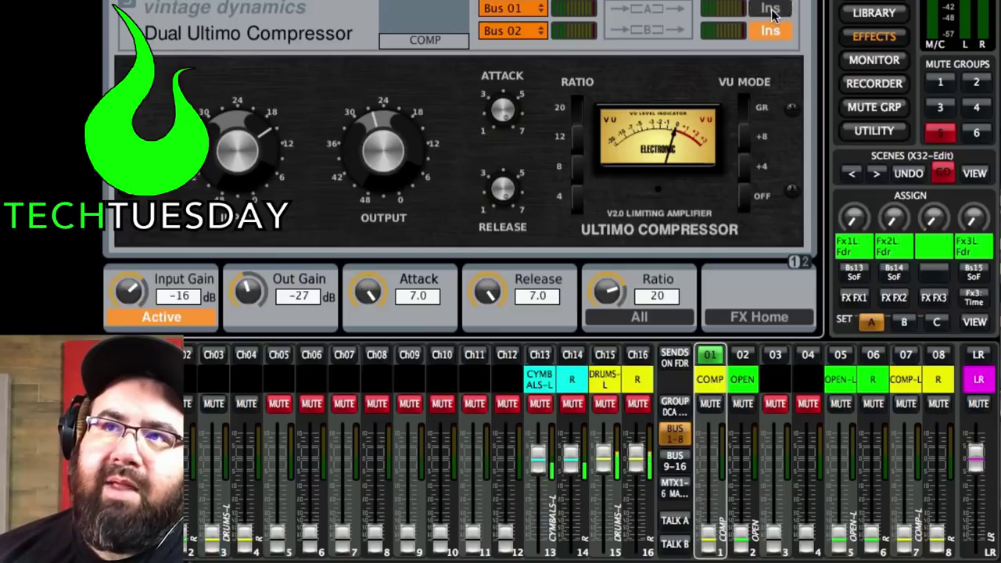
left_click(772, 11)
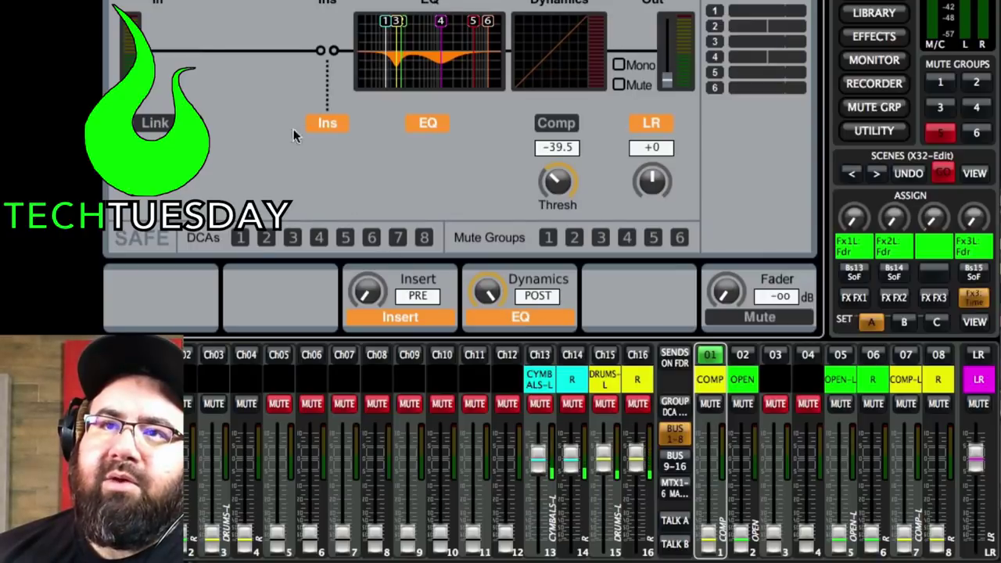
left_click(324, 126)
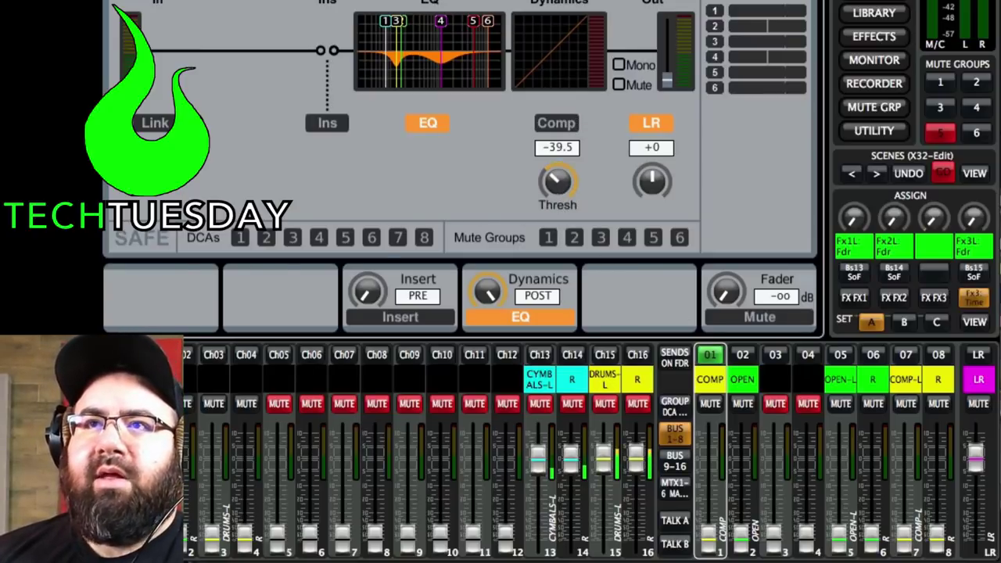
Step: With the COMP bus's dynamics settings open, unmute the cymbals and drums channels and bring the COMP bus fader up to unity
left_click(571, 125)
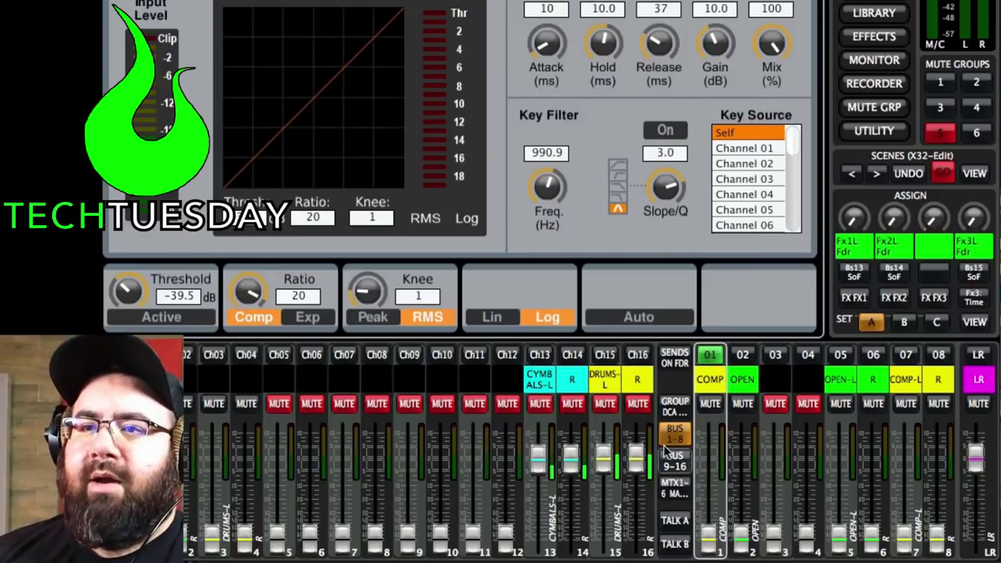
left_click(573, 404)
left_click(637, 404)
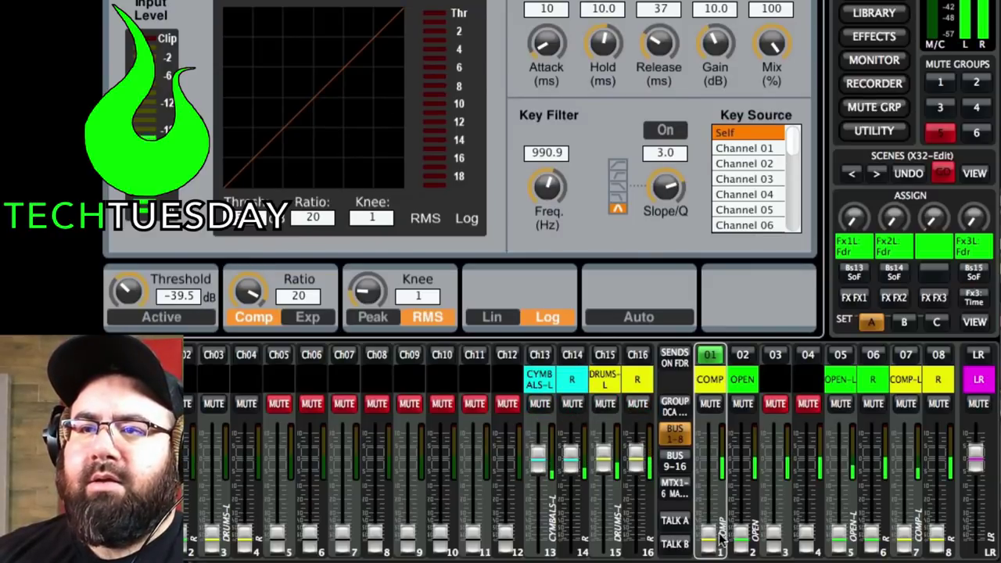
left_click_drag(708, 533, 712, 458)
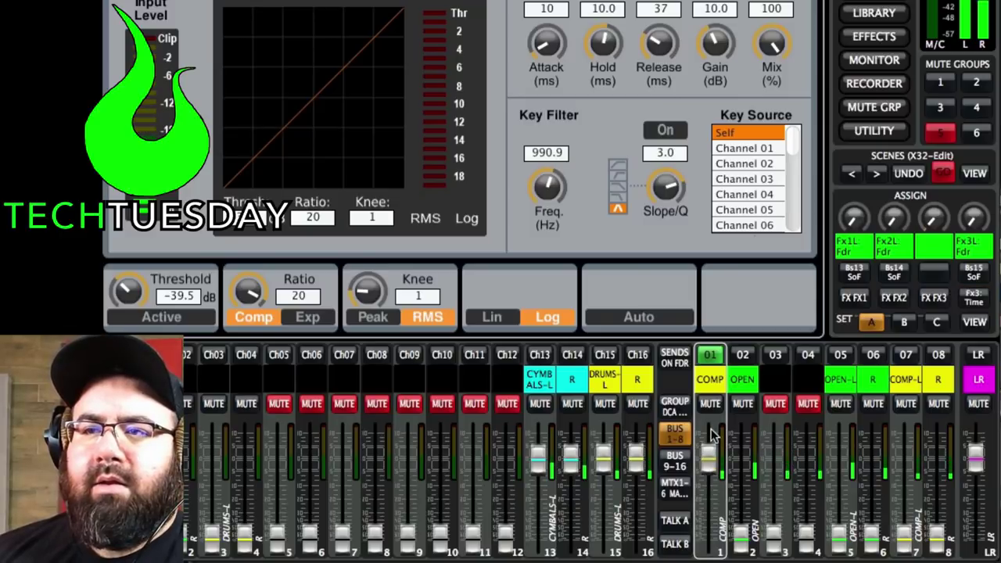
Step: Mute the cymbals and drums channels and activate the COMP bus's built-in compressor
left_click(604, 403)
left_click(573, 403)
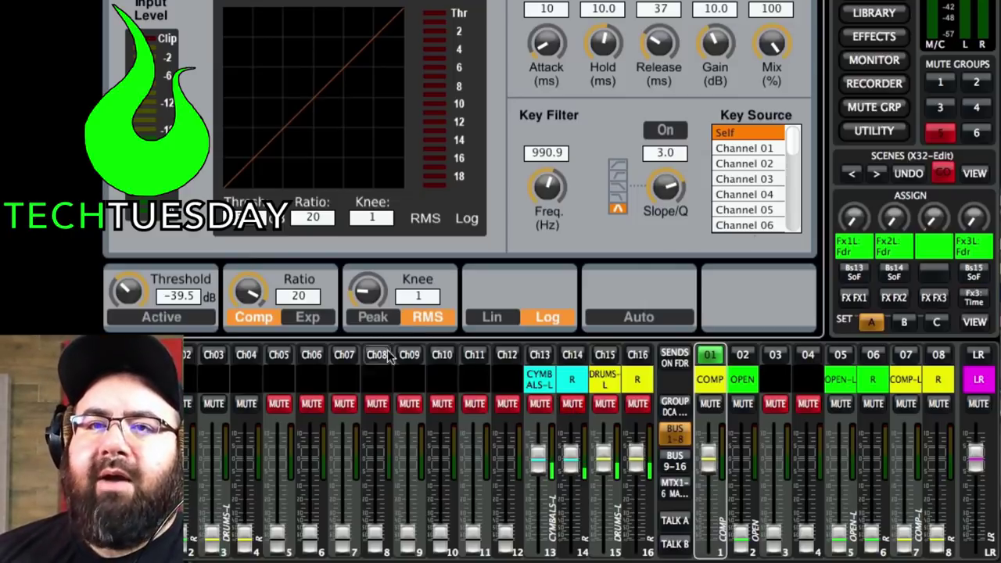
left_click(166, 316)
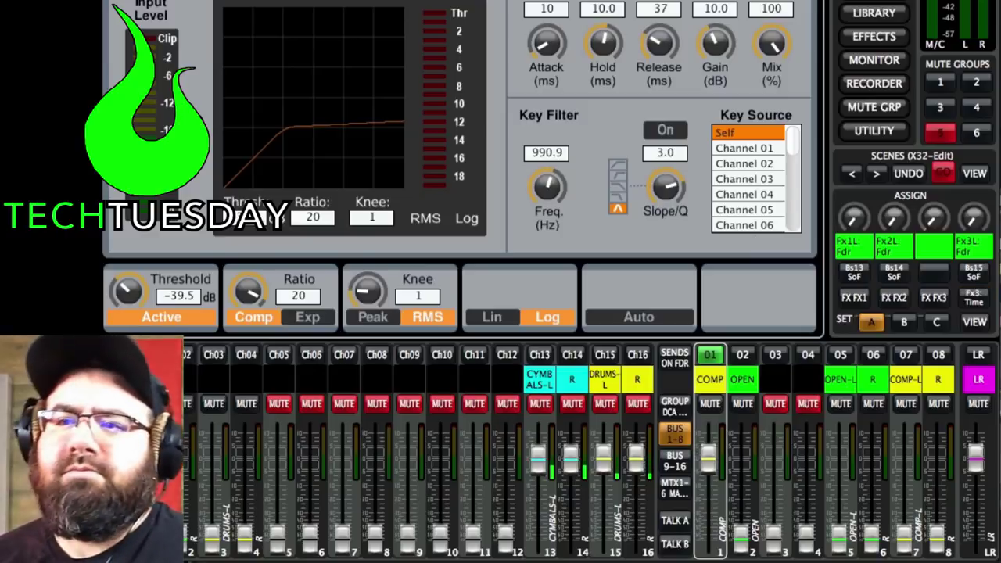
Step: Unmute the cymbals and drums channels and nudge the COMP bus fader slightly below unity
left_click(569, 405)
left_click(615, 402)
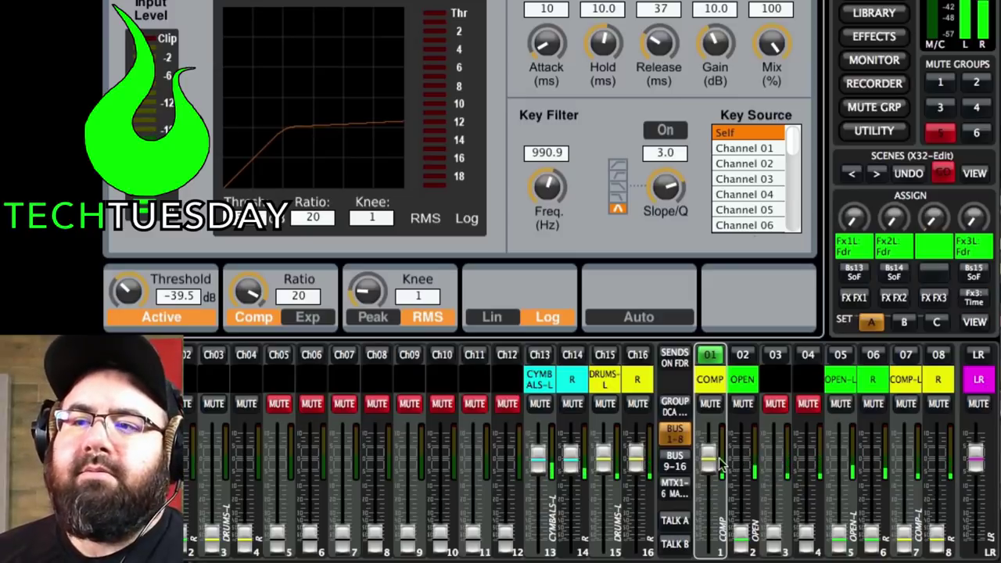
left_click_drag(719, 463, 698, 461)
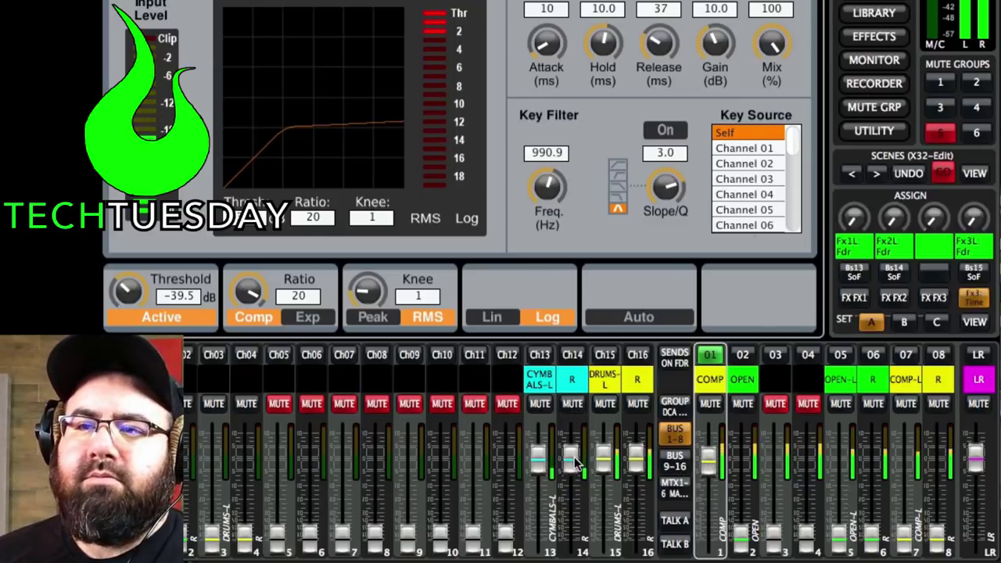
Step: Pull the cymbals and drums channel faders fully down
left_click_drag(574, 461, 573, 537)
left_click_drag(604, 458, 609, 534)
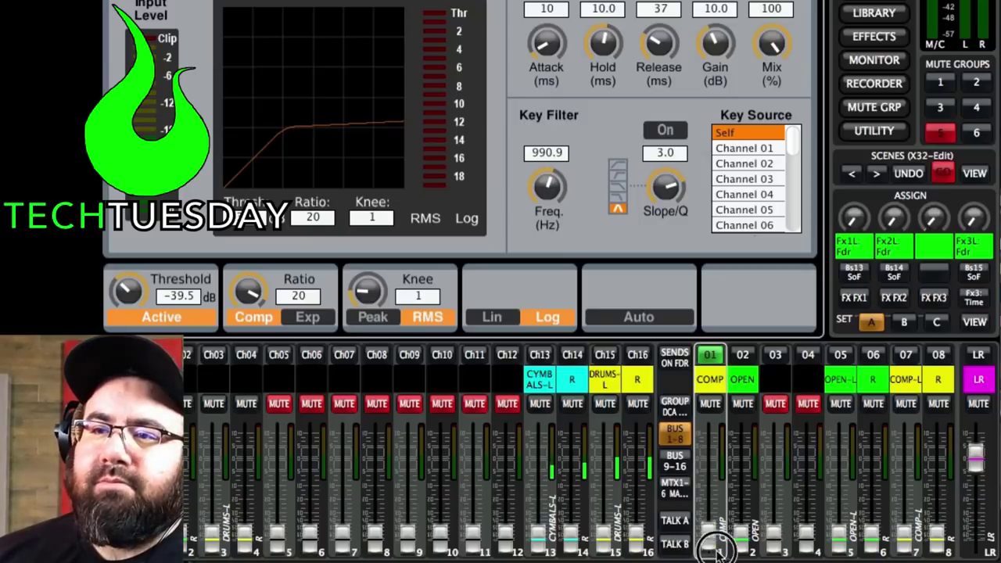
Step: Remove the cymbals and drums channels from the main LR mix
left_click(539, 378)
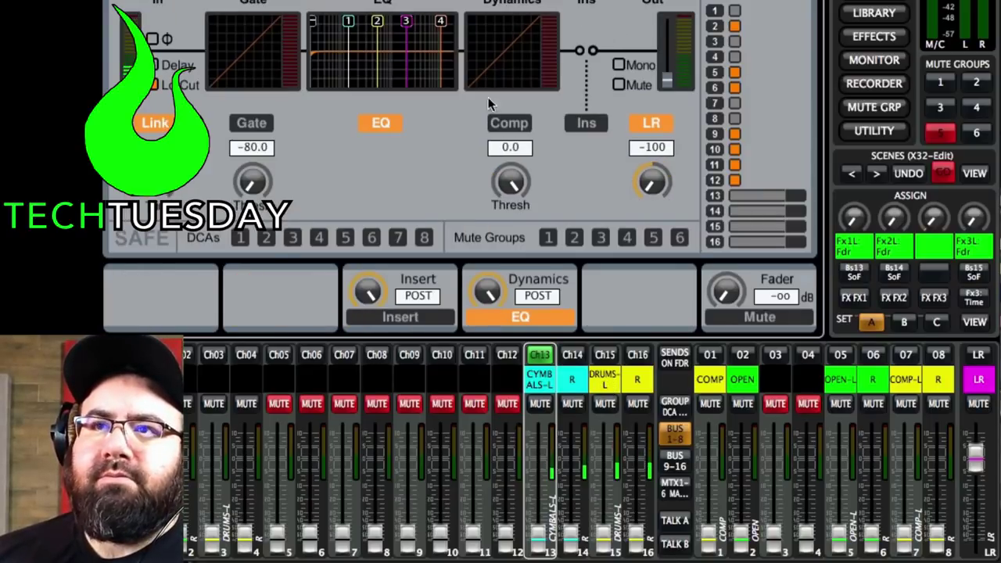
left_click(655, 123)
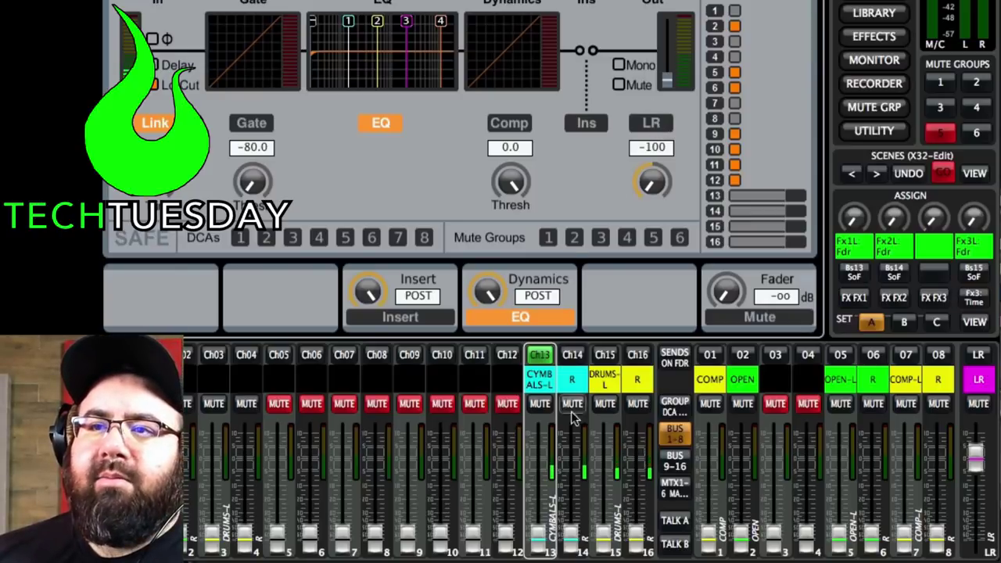
left_click(605, 381)
left_click(654, 125)
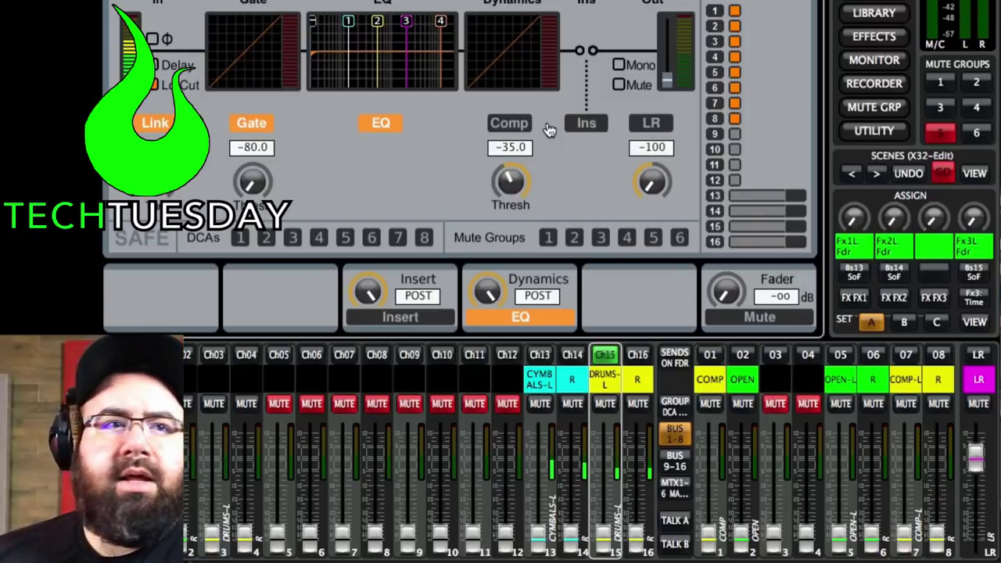
key("alt+Tab")
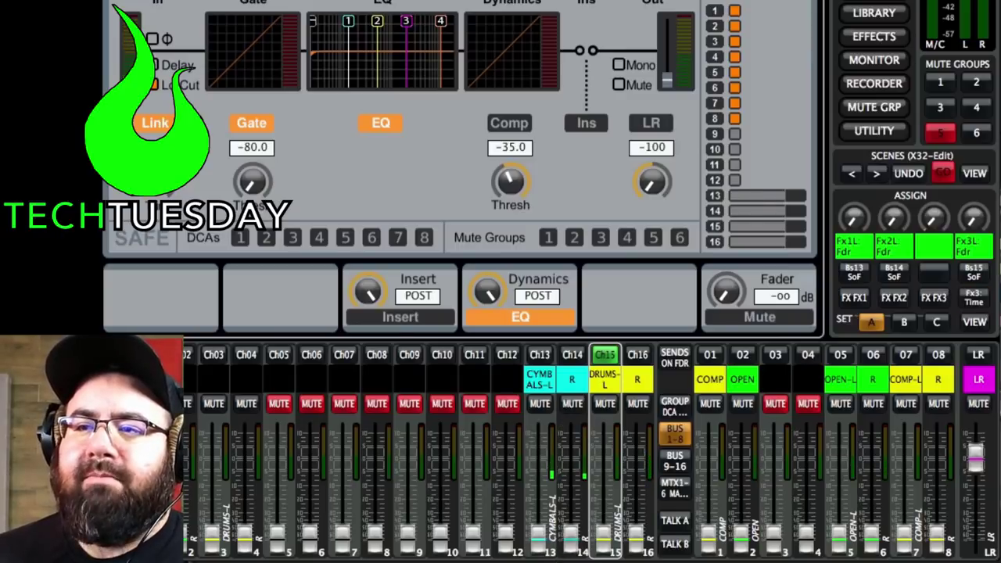
Step: Display the OPEN bus's Dual Ultimo Compressor and raise the cymbals and drums channel faders to unity
left_click(742, 382)
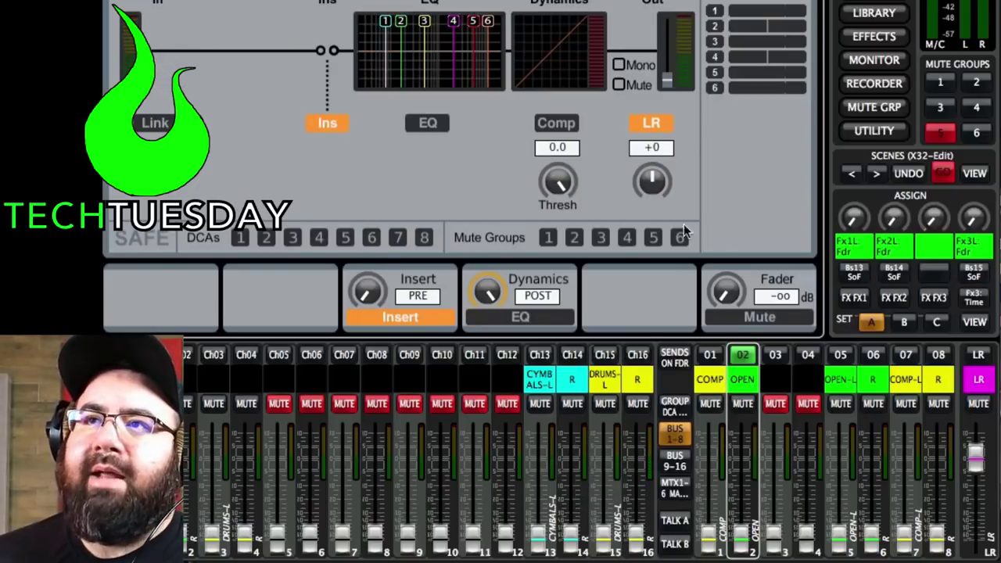
left_click(873, 37)
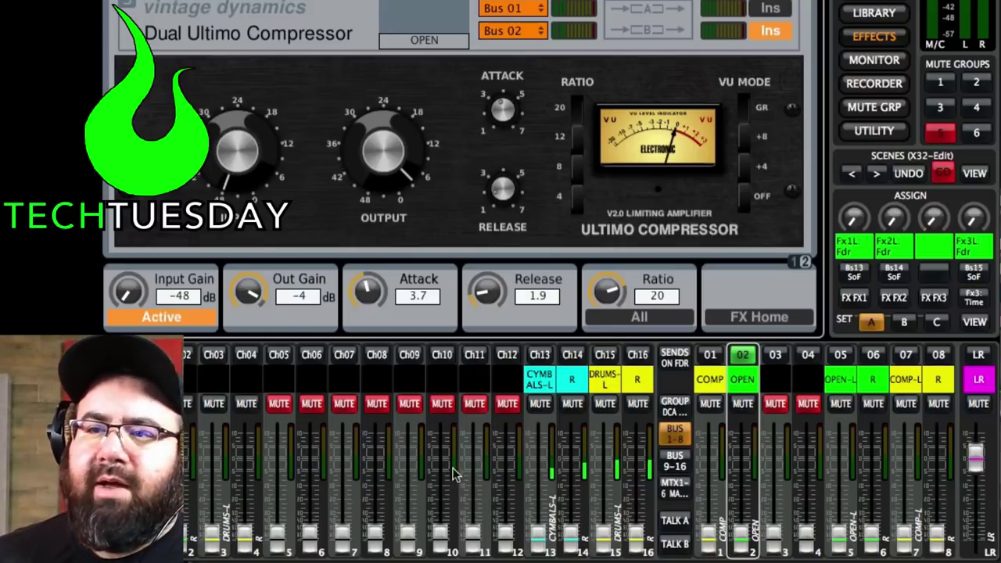
left_click_drag(568, 536, 570, 458)
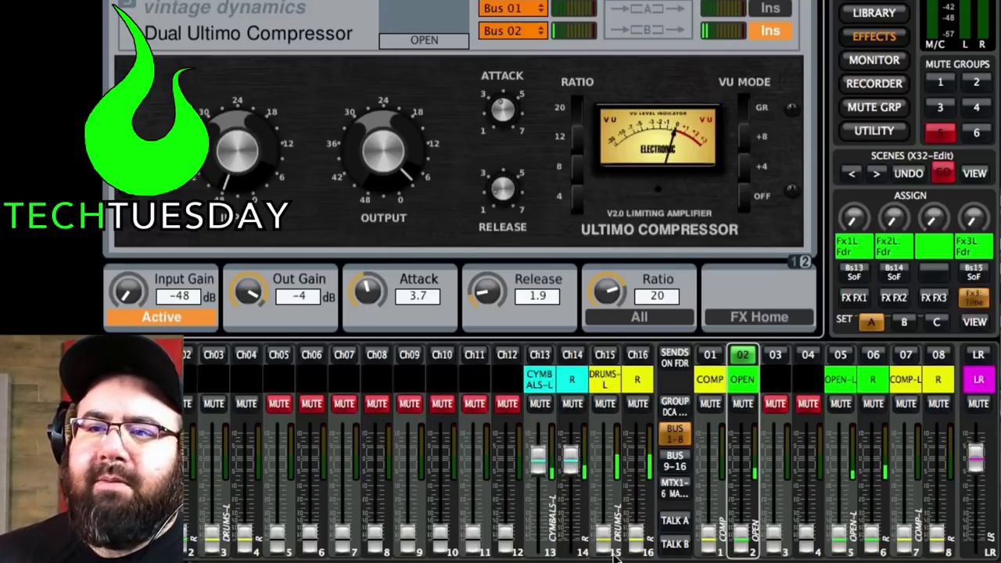
left_click_drag(603, 538, 602, 462)
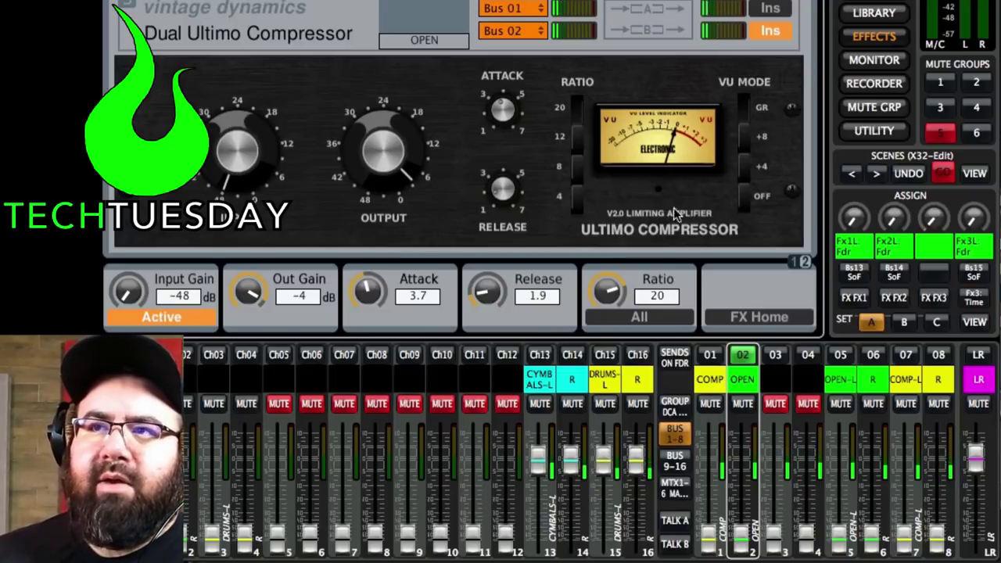
Step: Switch to the COMP bus's compressor and raise the COMP and OPEN bus faders to matching levels slightly below unity
left_click(715, 382)
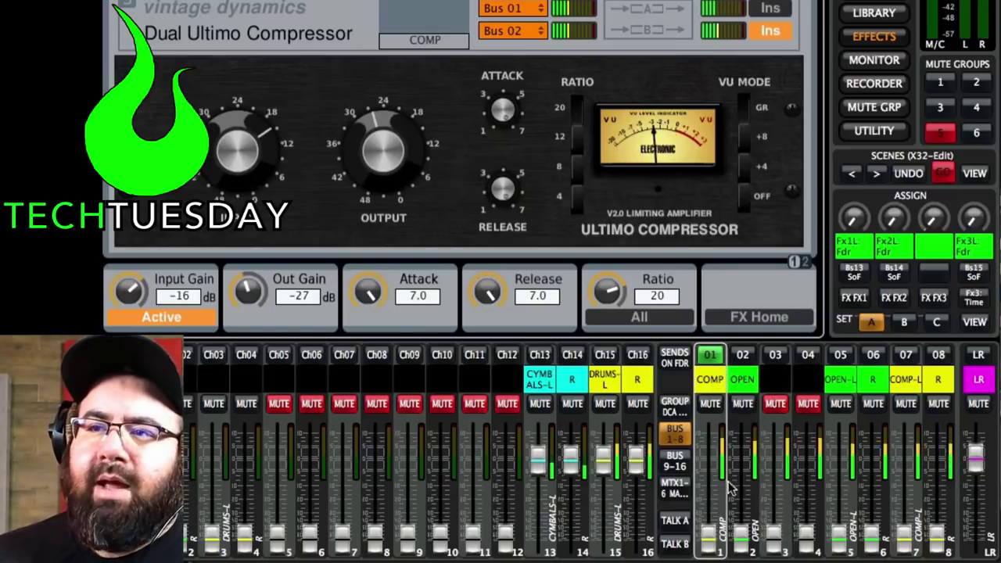
left_click_drag(741, 543, 707, 470)
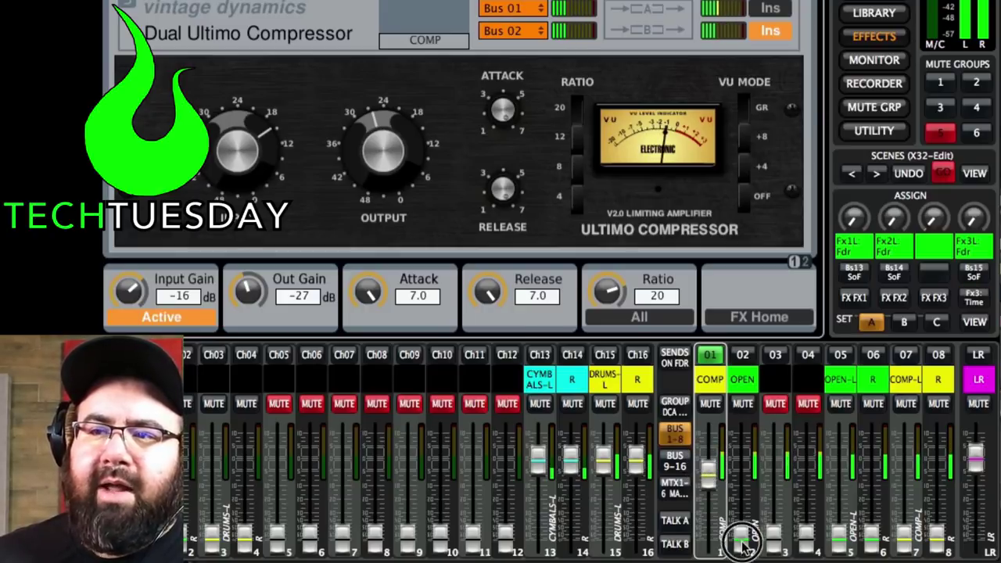
left_click_drag(745, 547, 740, 481)
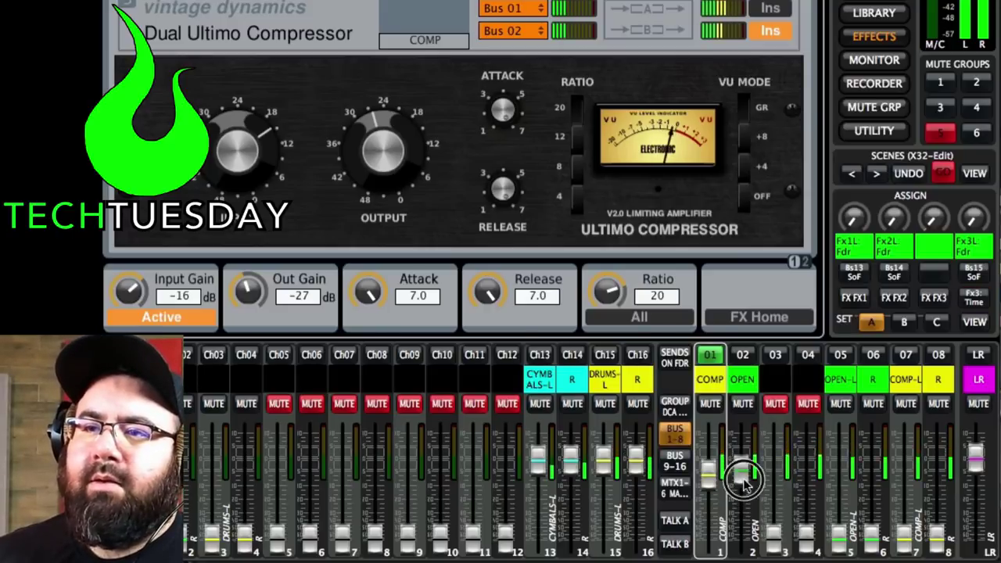
Step: Pull the COMP and OPEN bus faders fully down and switch on the Dual Ultimo Compressor's insert for Bus 01
left_click_drag(708, 472, 698, 515)
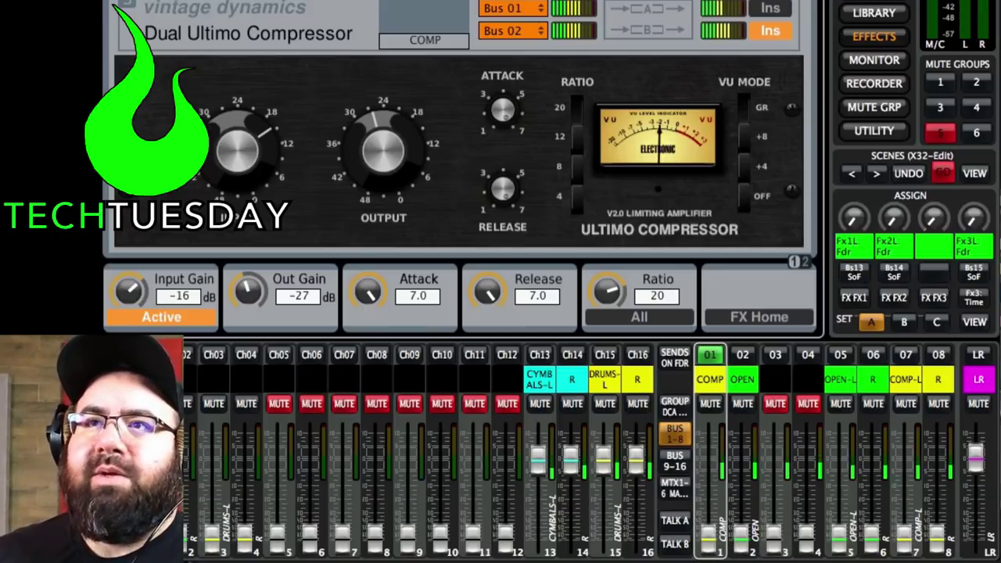
left_click(713, 381)
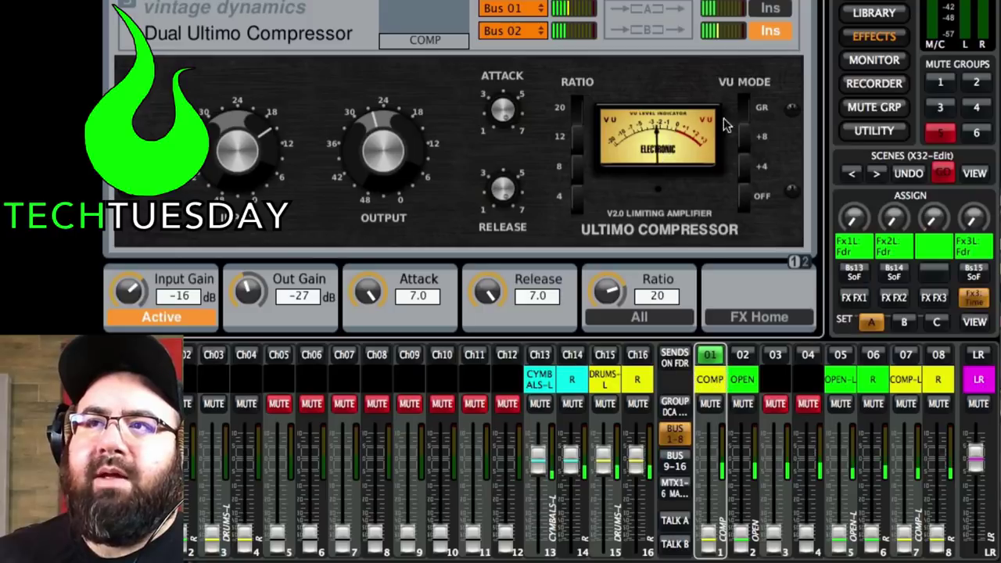
left_click(766, 11)
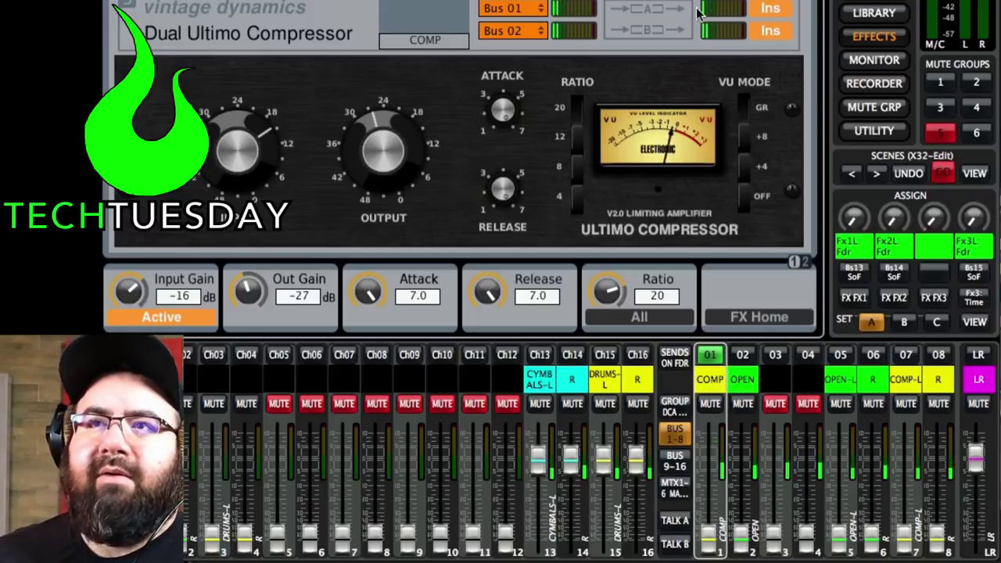
Step: Audition the COMP and OPEN buses blended at matching levels of about -3.7 dB, and pull both faders fully down again
left_click(758, 317)
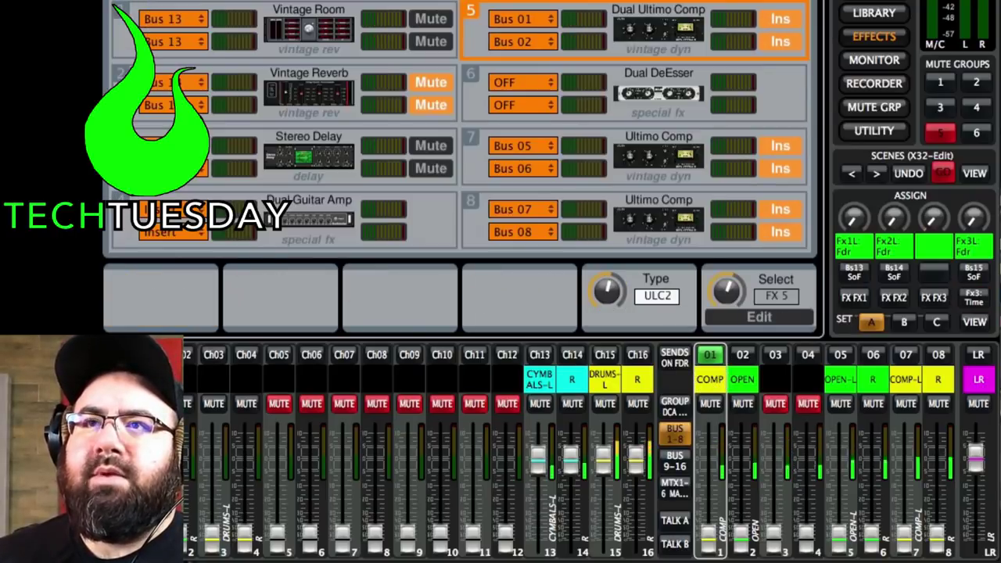
left_click(486, 149)
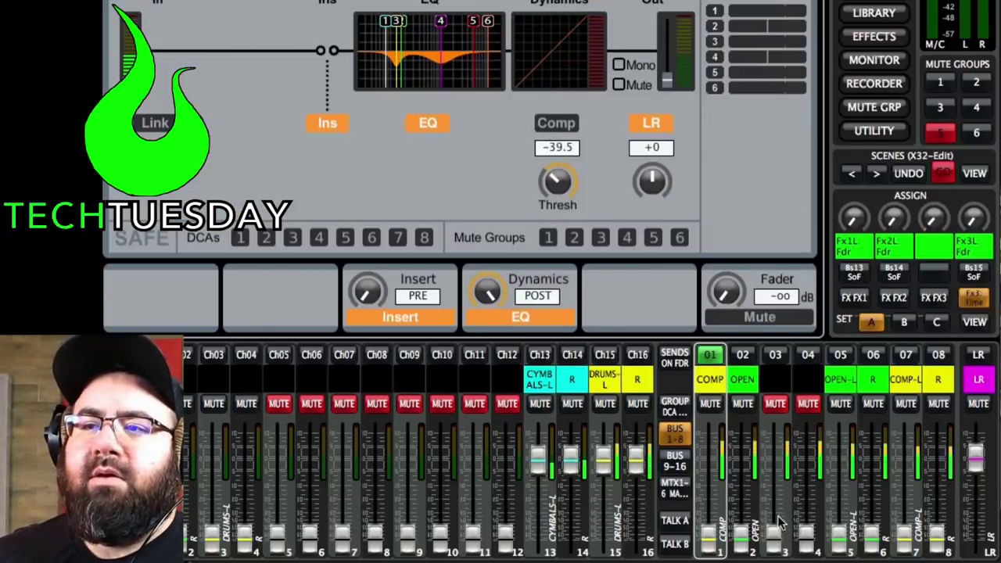
left_click_drag(708, 538, 719, 476)
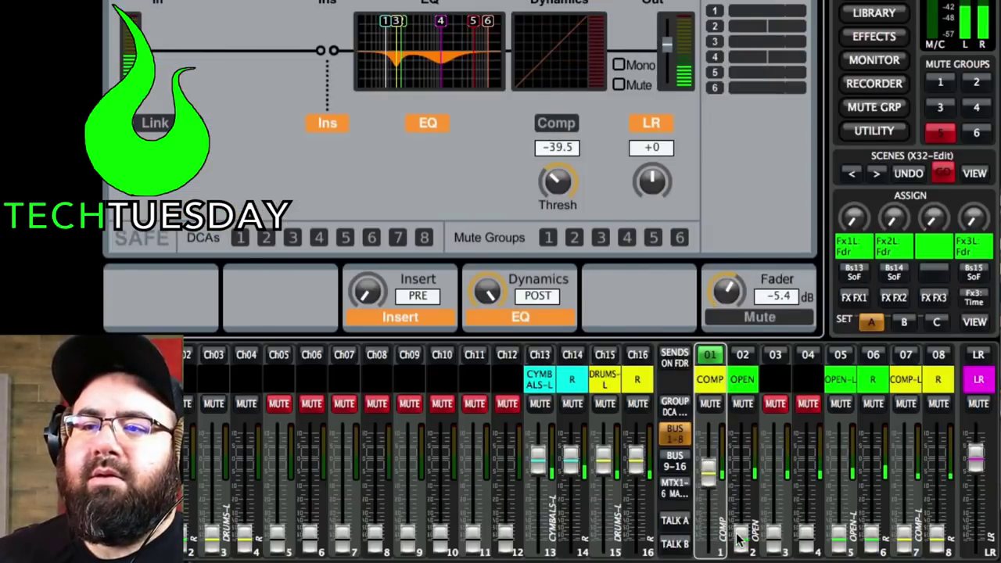
left_click_drag(740, 537, 709, 471)
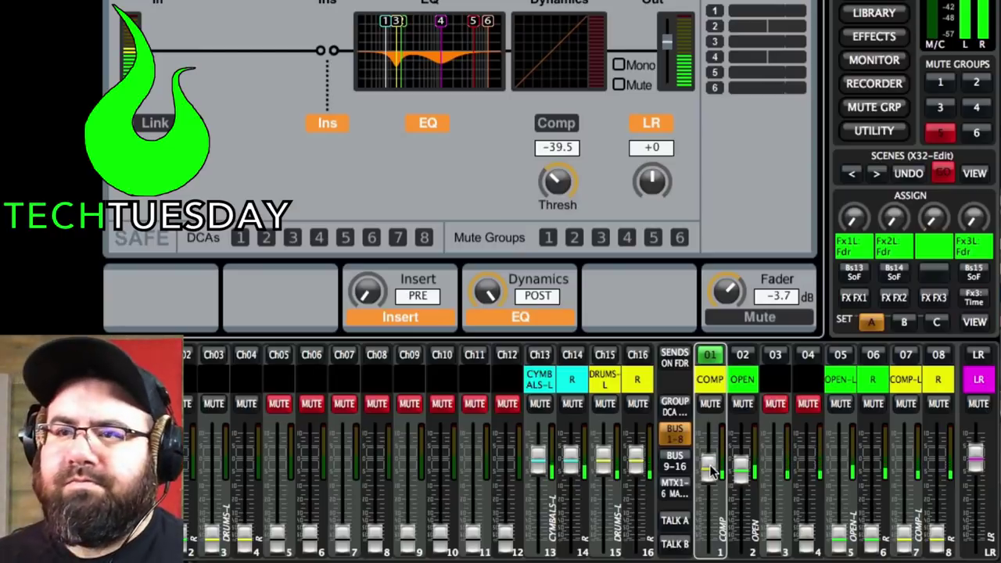
left_click_drag(709, 464, 709, 536)
left_click_drag(741, 464, 740, 535)
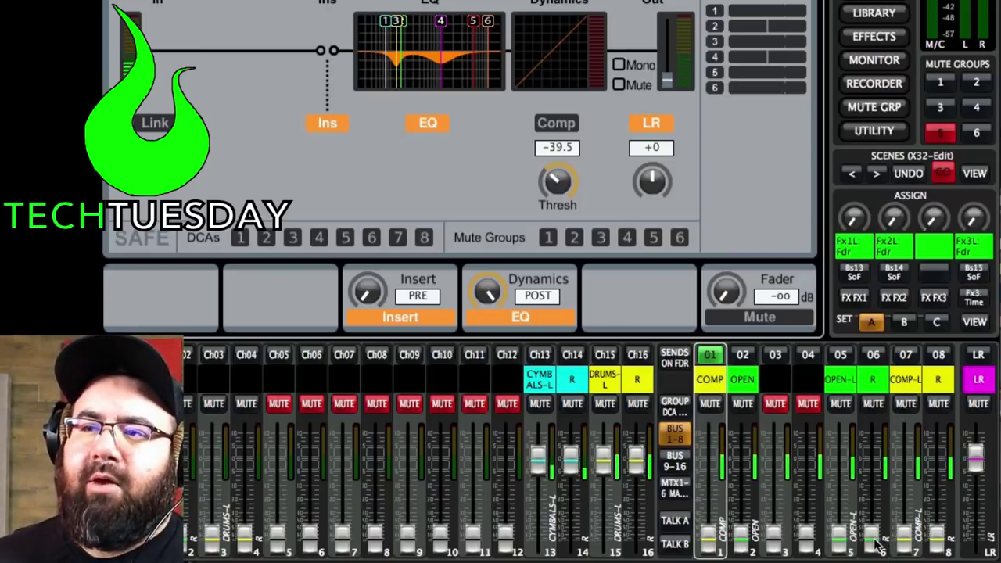
Step: Raise the stereo OPEN bus to about -5.5 dB and the stereo COMP bus to about -6.7 dB, muting OPEN while raising COMP
left_click_drag(873, 538, 871, 460)
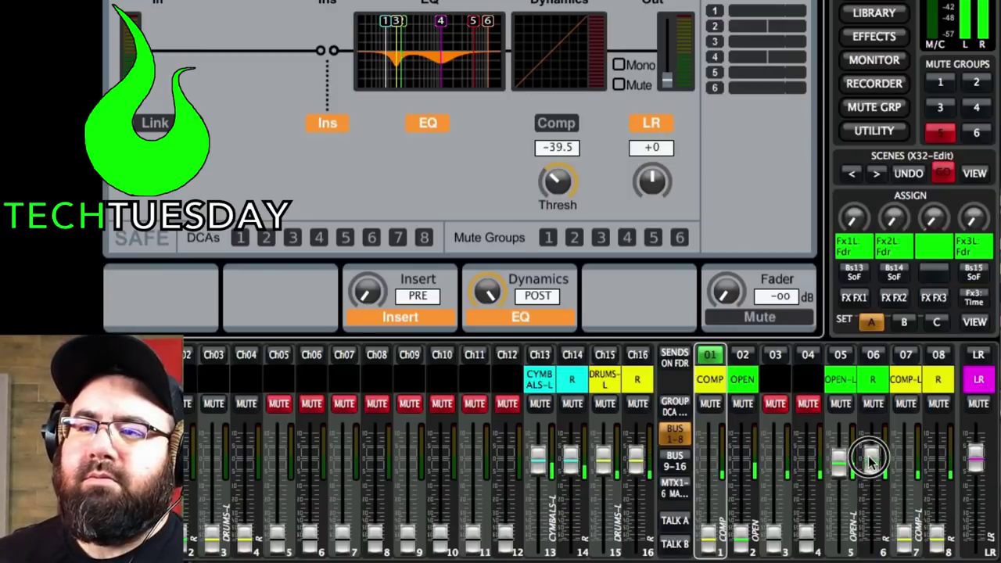
left_click(873, 403)
left_click_drag(905, 522, 894, 476)
left_click(872, 403)
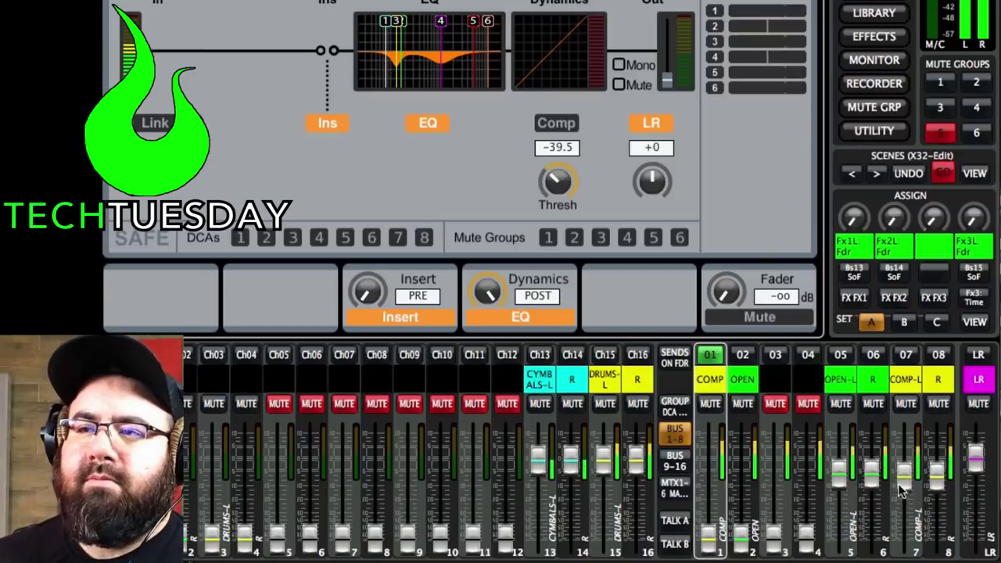
Step: Mute the stereo OPEN and COMP buses and display the settings of COMP-L and the right OPEN bus
left_click(872, 402)
left_click(907, 403)
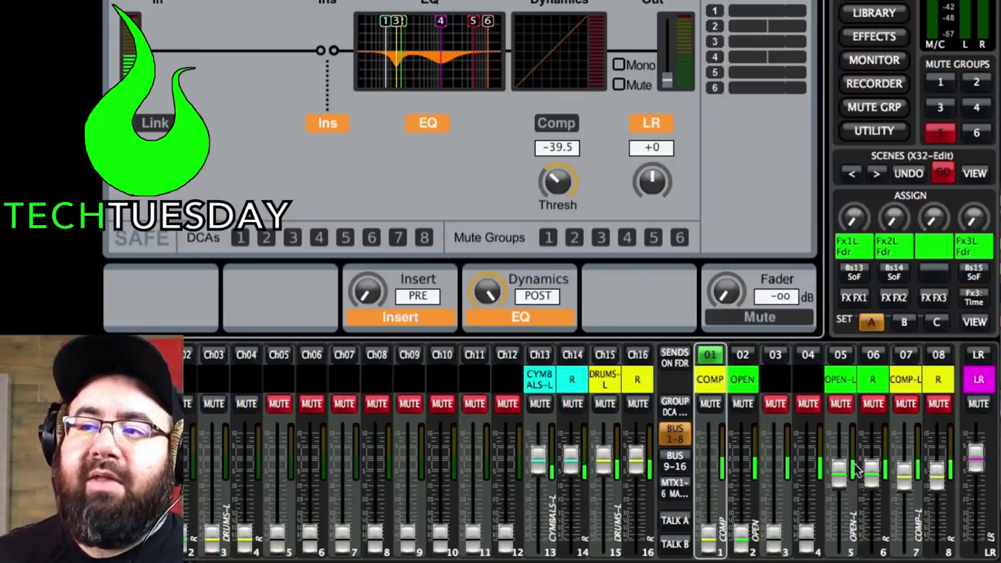
left_click(906, 381)
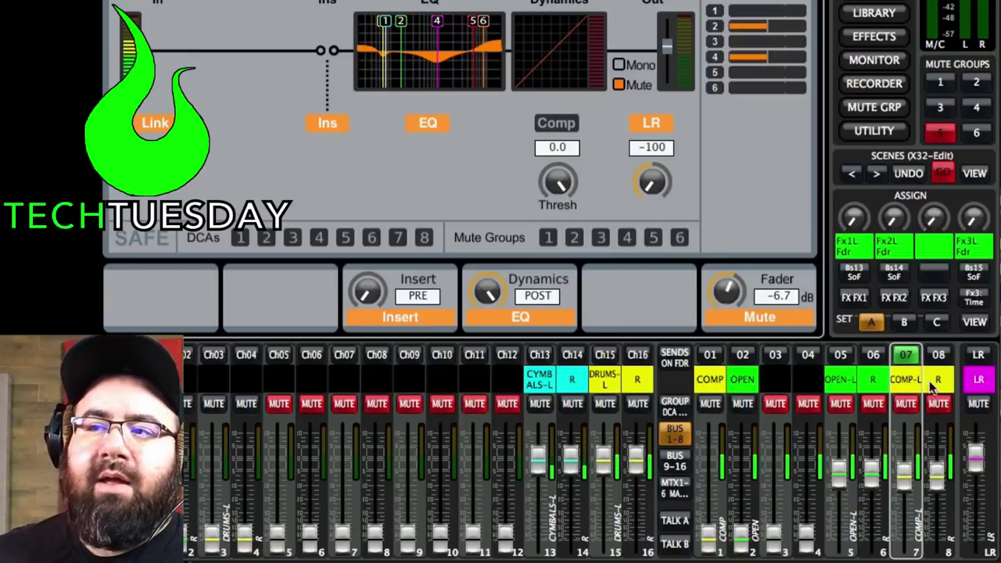
left_click(882, 383)
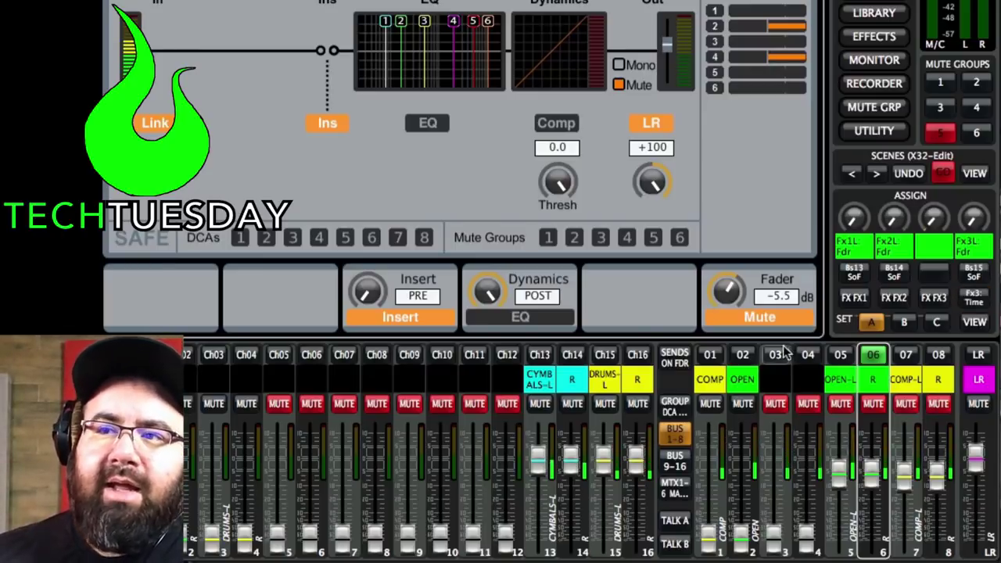
Step: Mute the mono OPEN and COMP buses and pull the cymbals and drums channel faders fully down
left_click(727, 403)
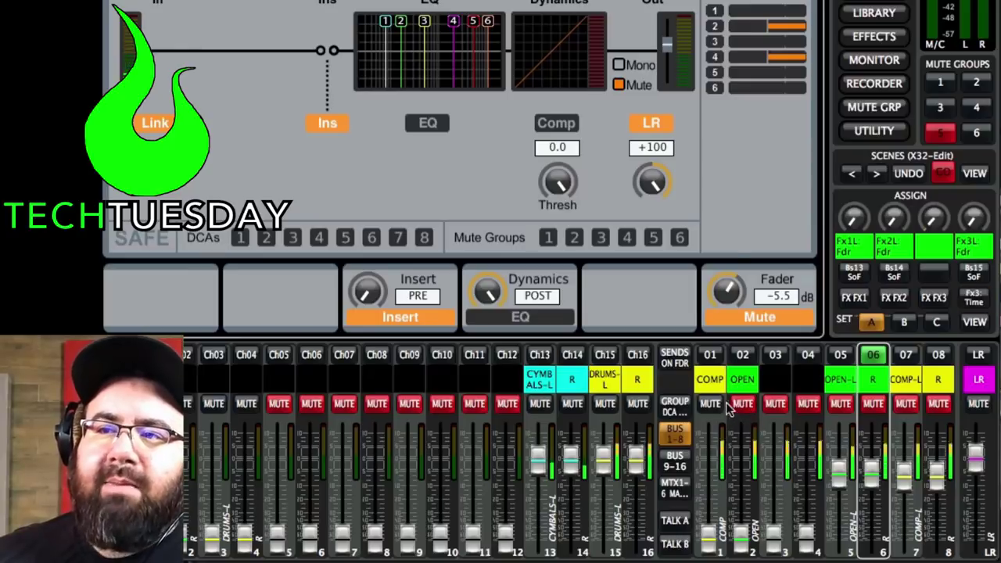
left_click(713, 401)
left_click_drag(610, 467, 606, 535)
left_click_drag(572, 461, 571, 535)
Step: Assign the cymbals and drums channels back to the main LR mix
left_click(571, 379)
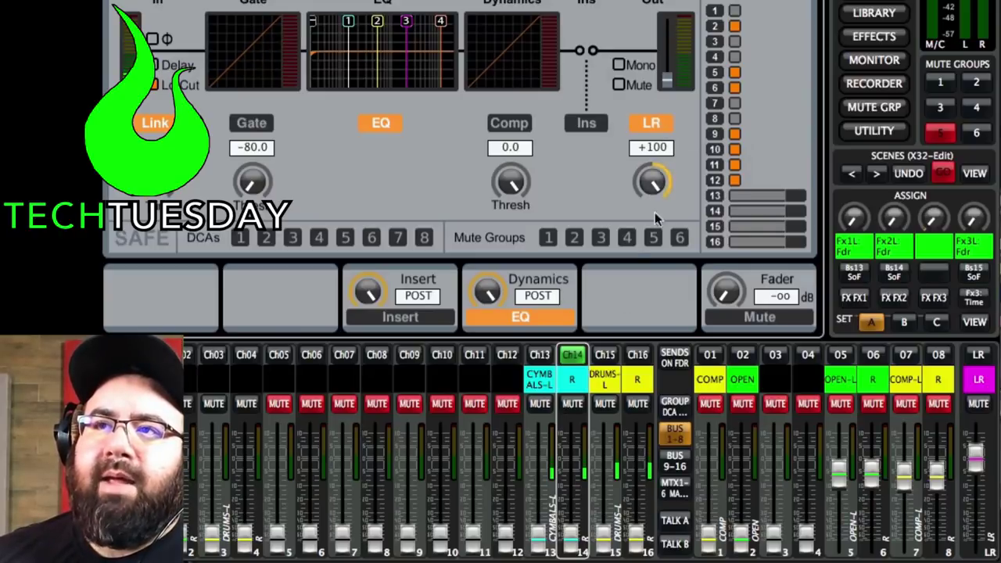
left_click(637, 355)
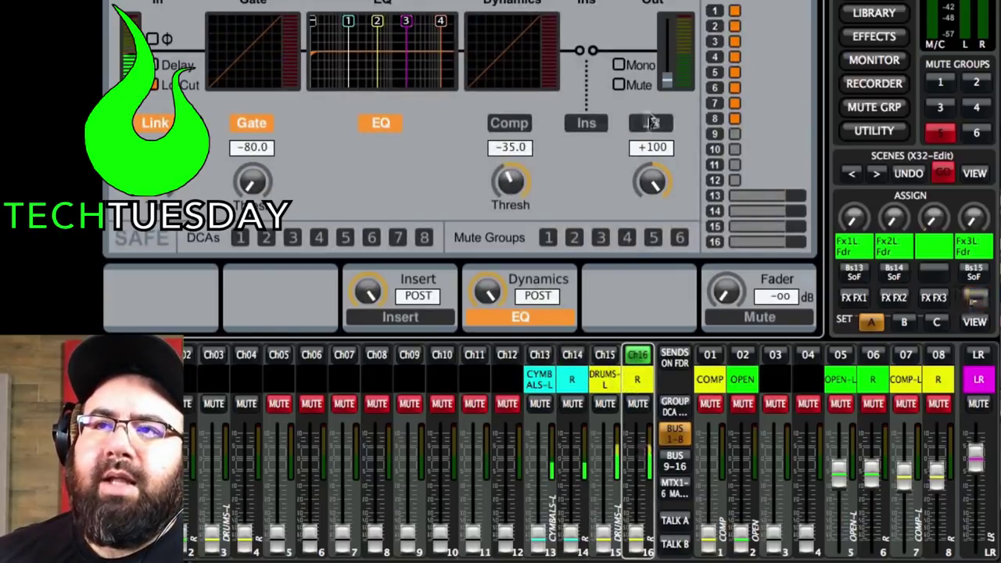
left_click(606, 383)
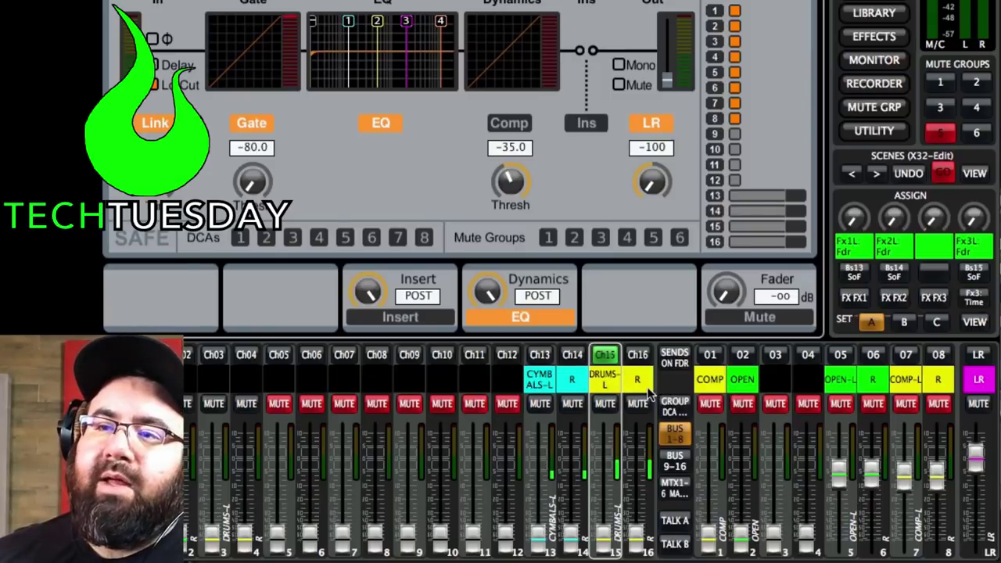
Step: Open the right drums channel's dynamics settings and briefly activate the compressor to view its curve
left_click(637, 354)
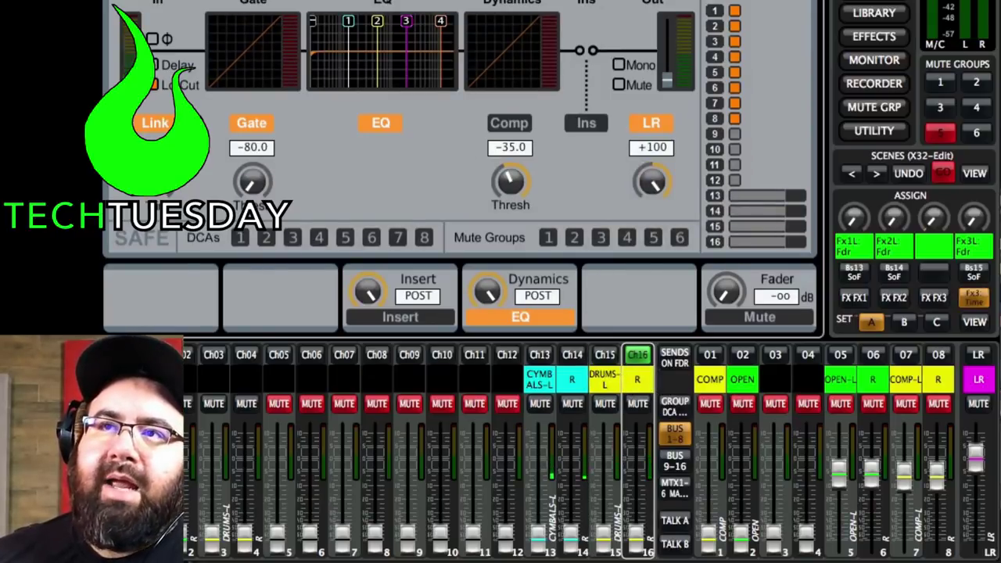
left_click(523, 6)
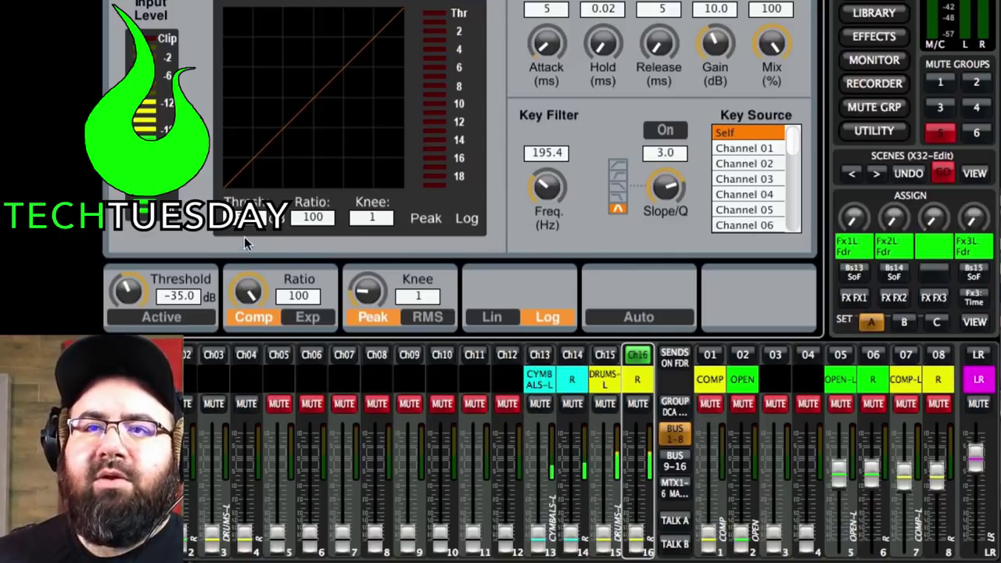
left_click(186, 315)
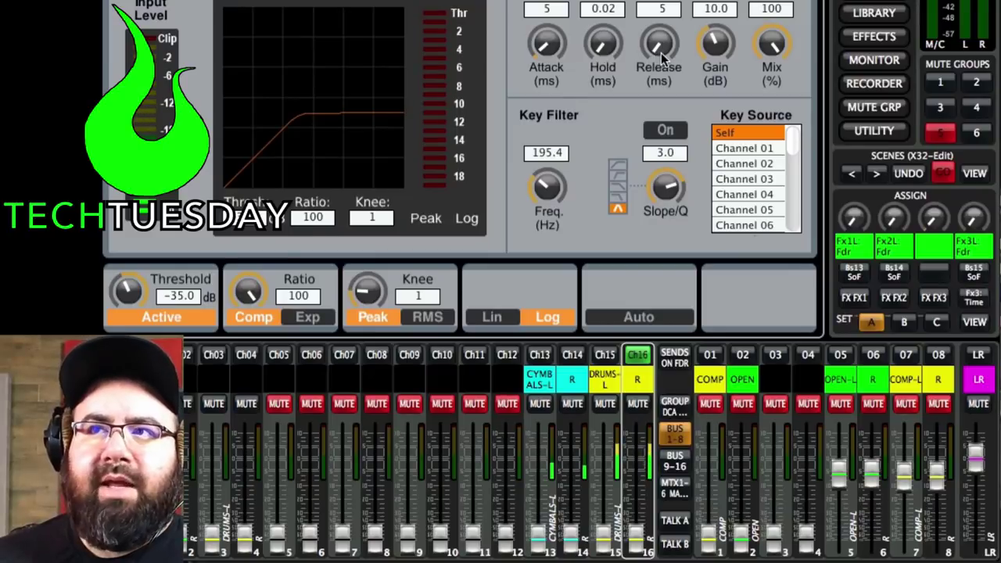
left_click(170, 317)
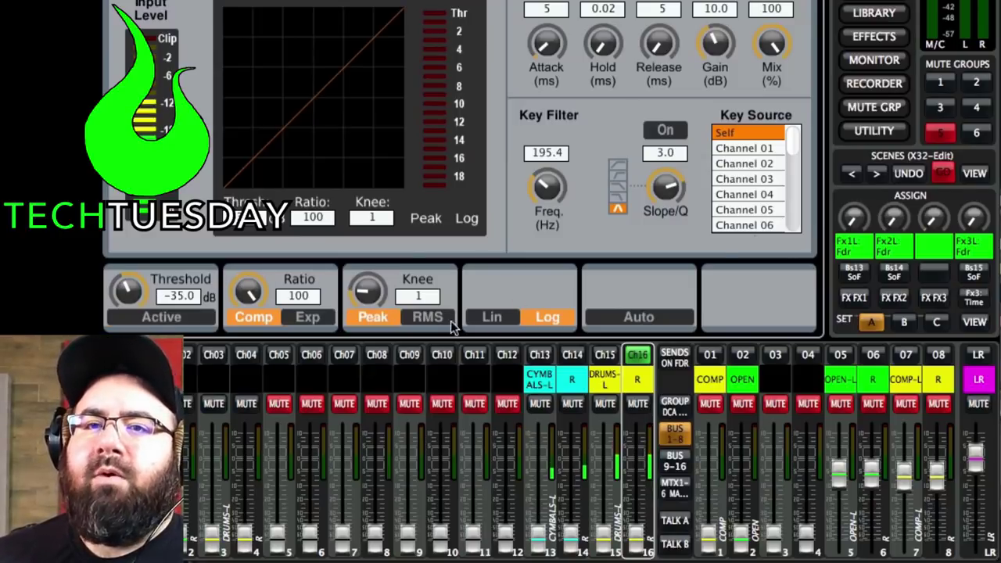
Step: Raise the drums channel faders to unity and run their built-in compressor at a 50% mix
left_click_drag(639, 545, 625, 461)
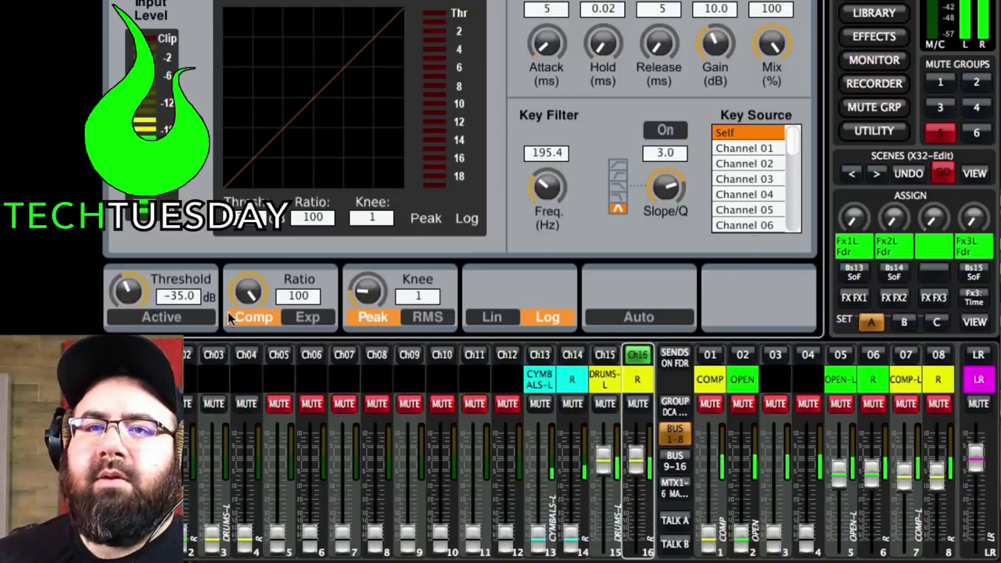
left_click(169, 315)
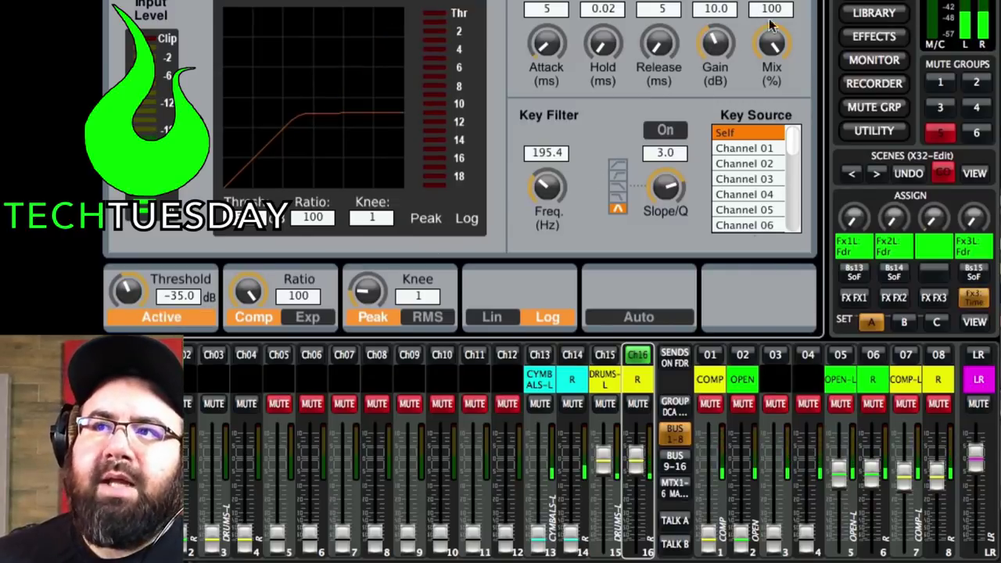
left_click_drag(772, 42, 770, 148)
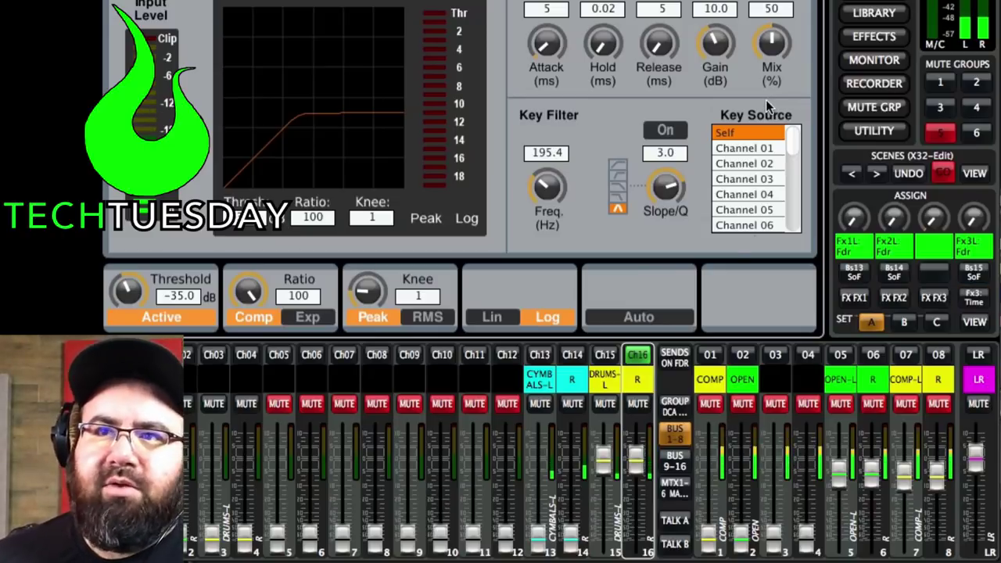
Step: Raise the cymbals channel faders to unity and compare the drums compressor off and on, leaving it active
left_click_drag(571, 538, 582, 461)
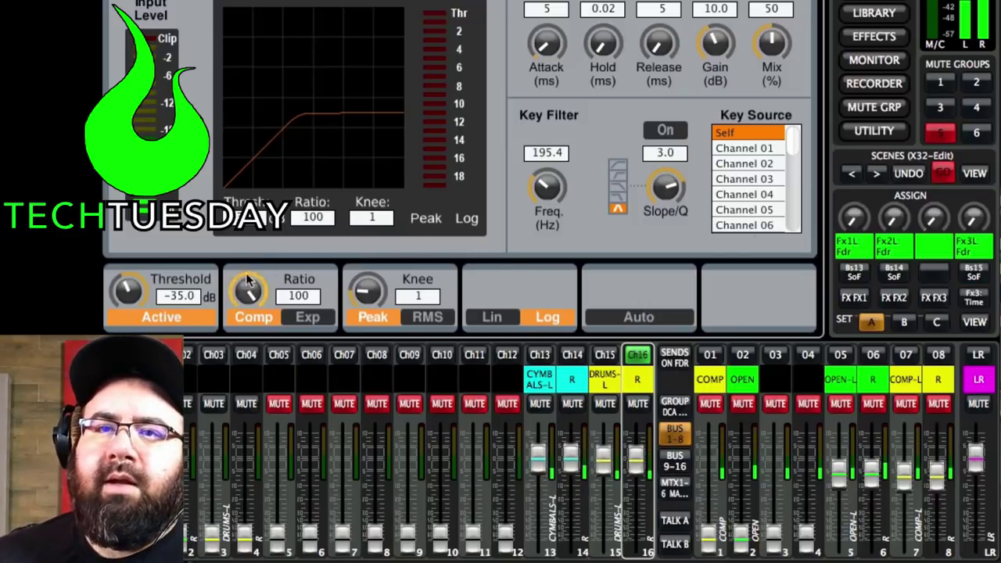
left_click(181, 318)
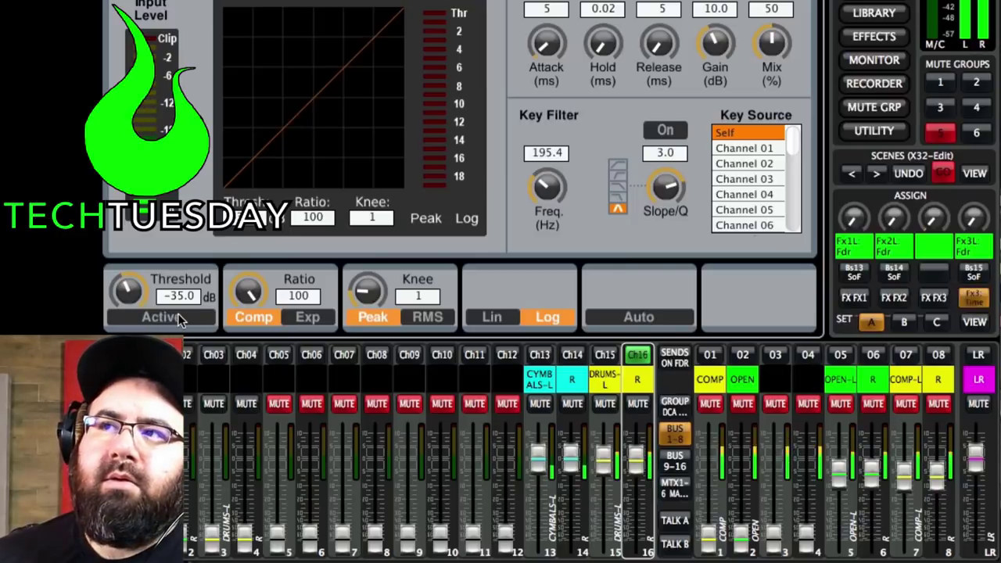
left_click(178, 316)
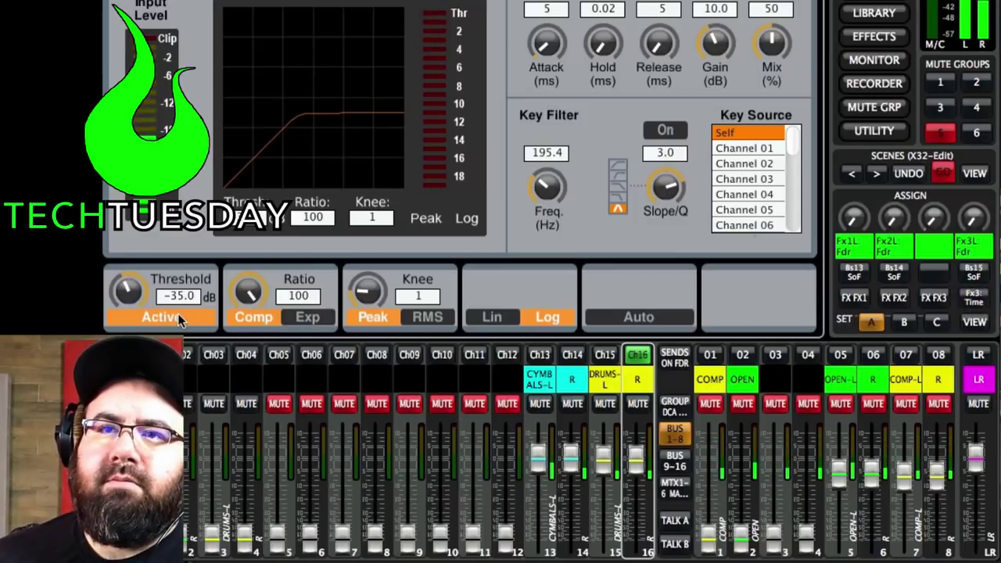
left_click(177, 314)
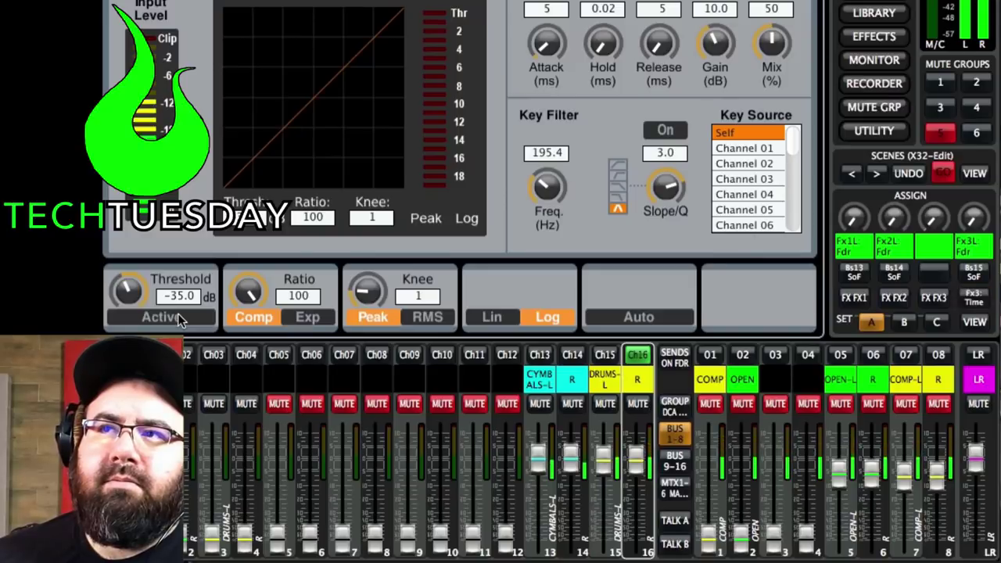
left_click(177, 313)
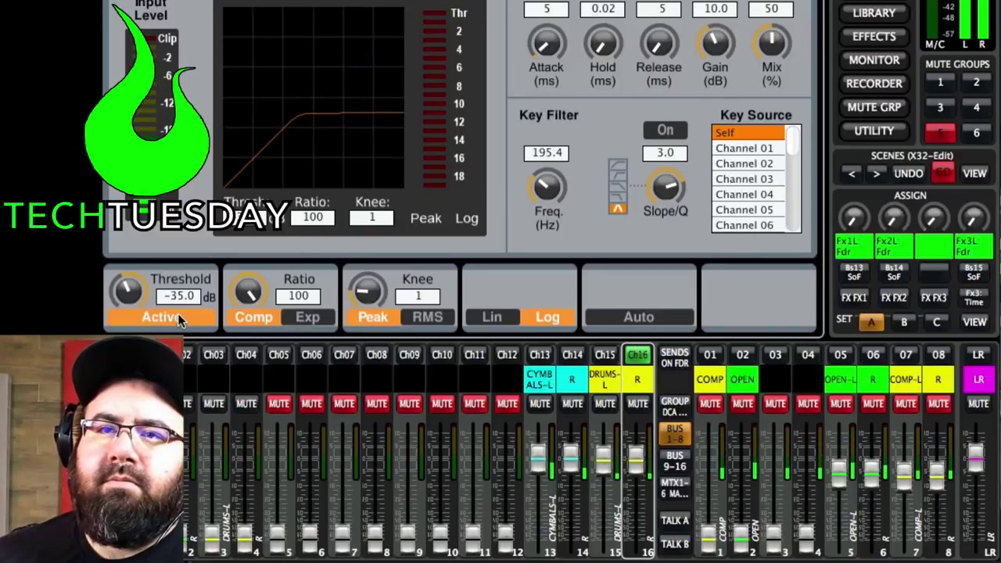
Step: Mute the drums and cymbals channels
left_click(604, 403)
left_click(572, 403)
left_click(539, 402)
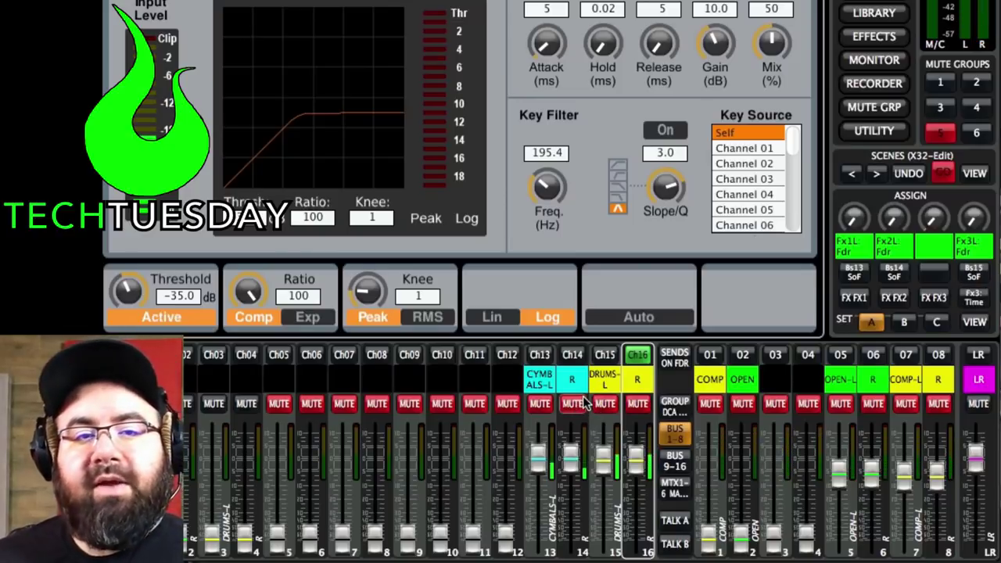